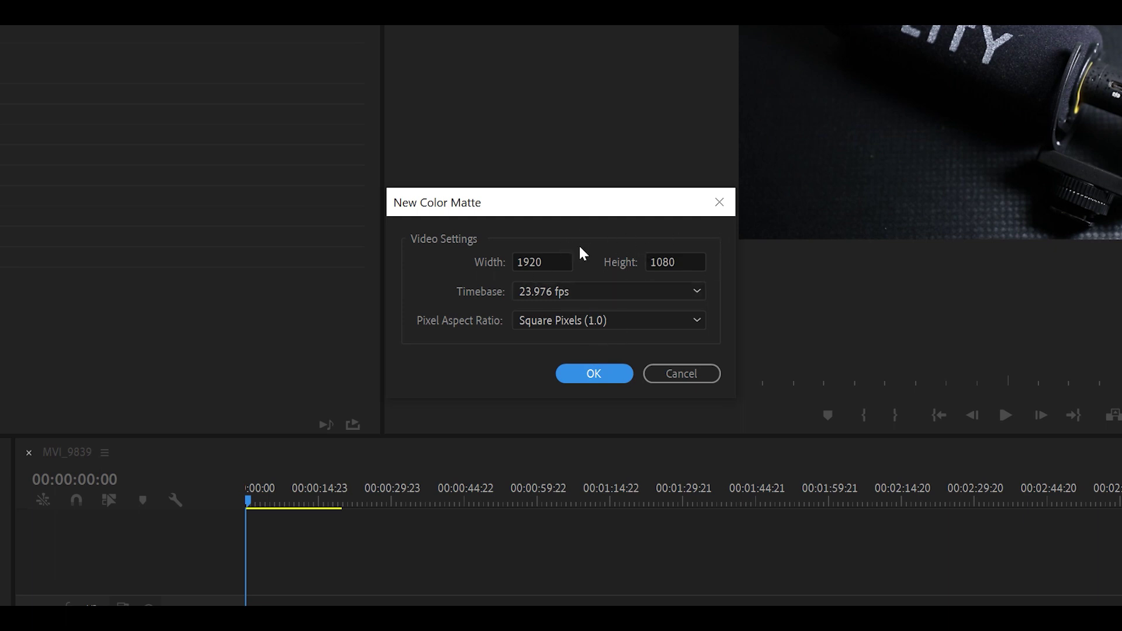
Create a white (FFFFFF) 1920 x 1080 color matte at 23.976 fps and name it Background
click(594, 373)
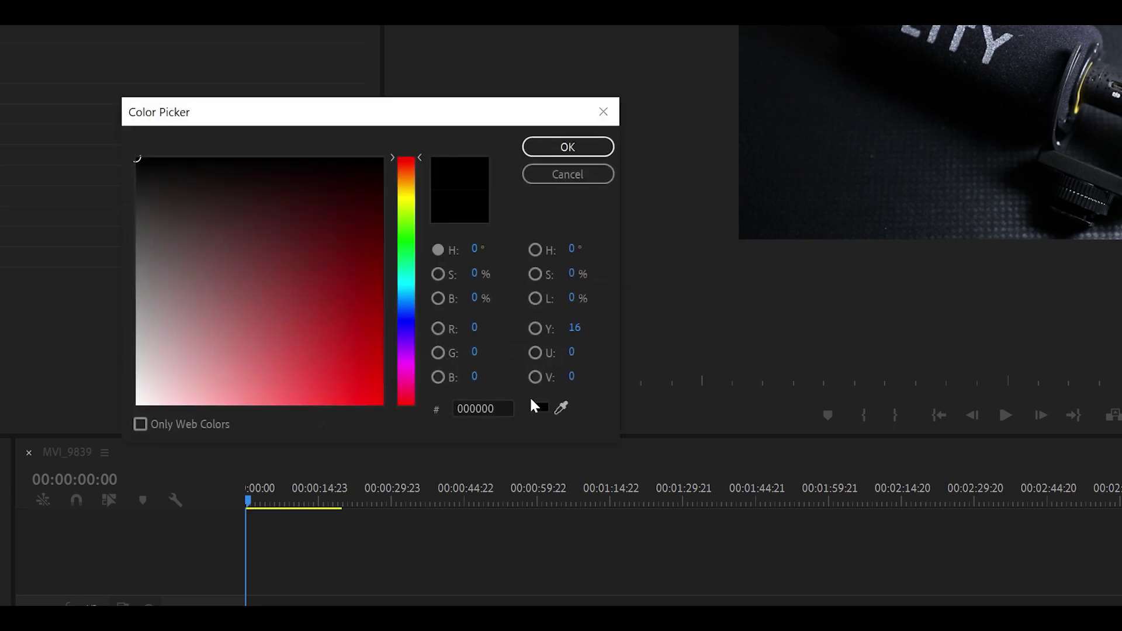
mouse_move(234, 263)
mouse_down()
mouse_move(100, 380)
mouse_move(89, 438)
mouse_up()
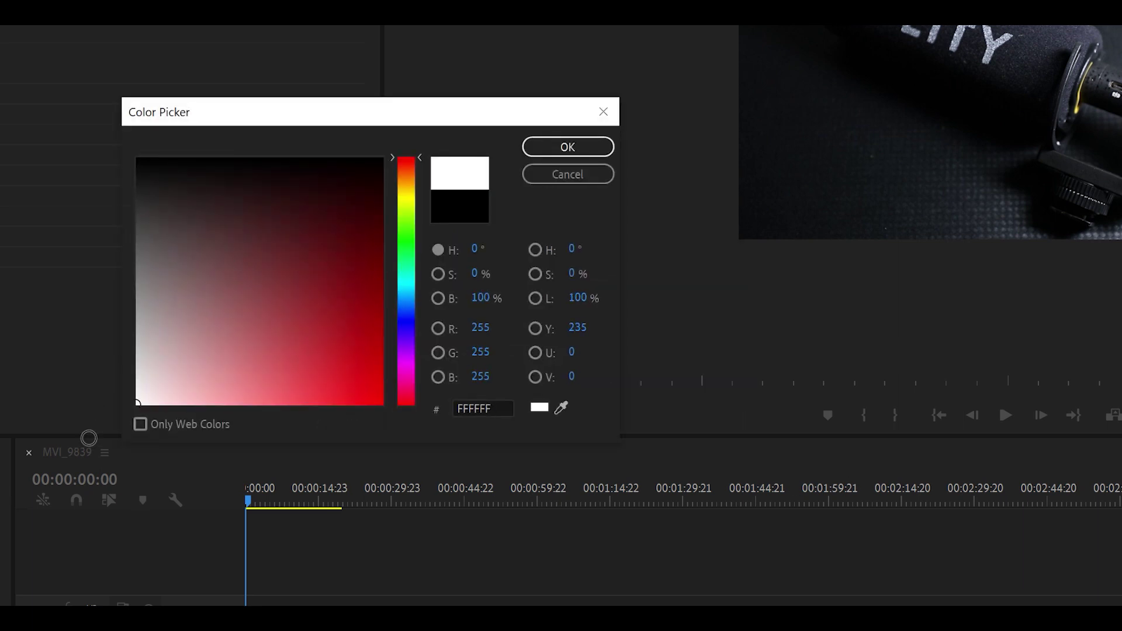
click(568, 147)
text(B)
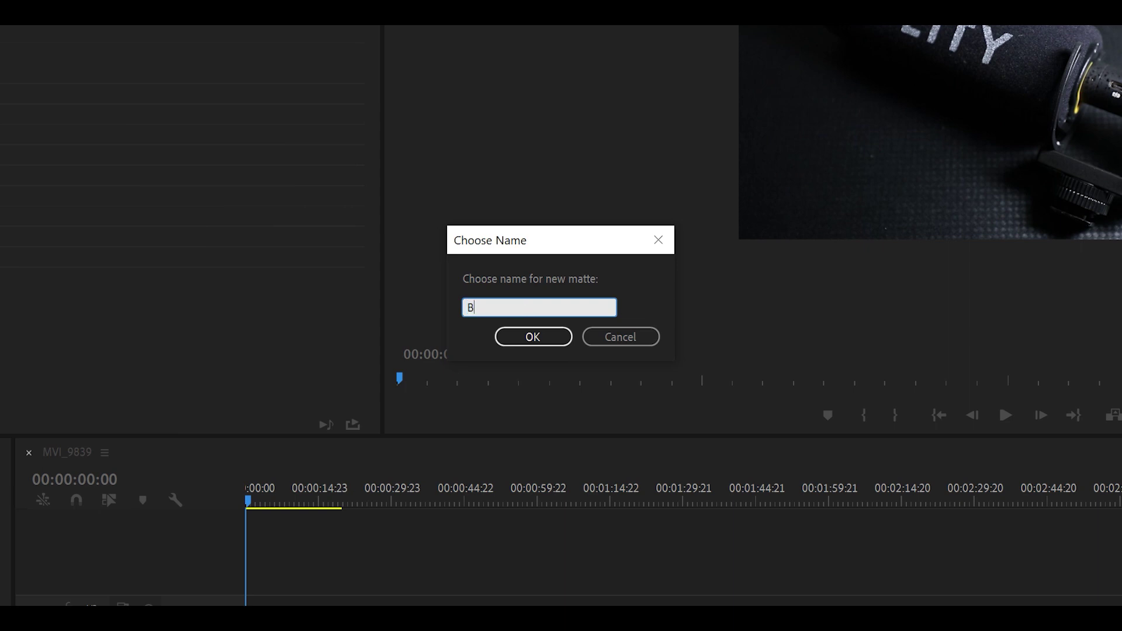
text(ackground)
key(Return)
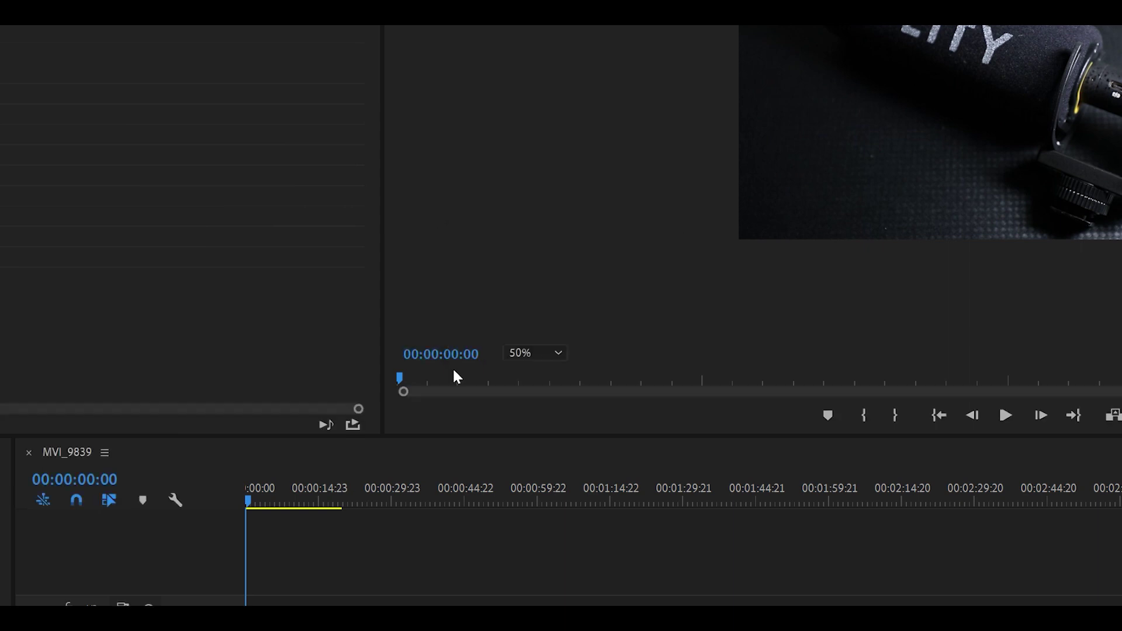
Lay the Background matte on V2 across the full length of the MVI_9839.MP4 clip and mute audio track A1
drag(199, 451, 449, 484)
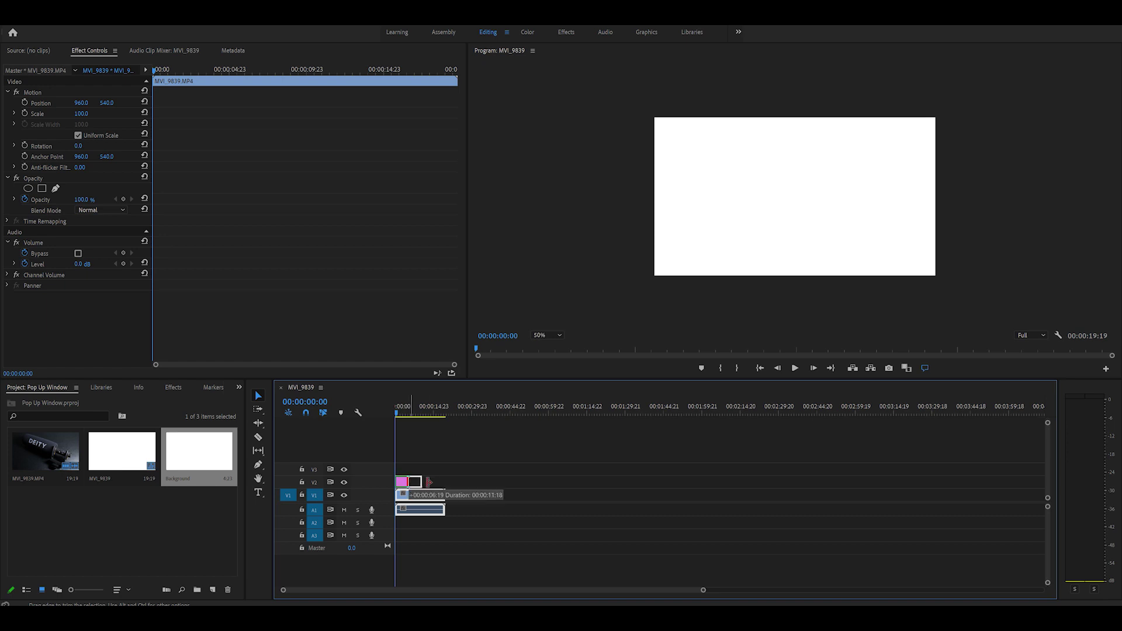
drag(409, 414, 414, 416)
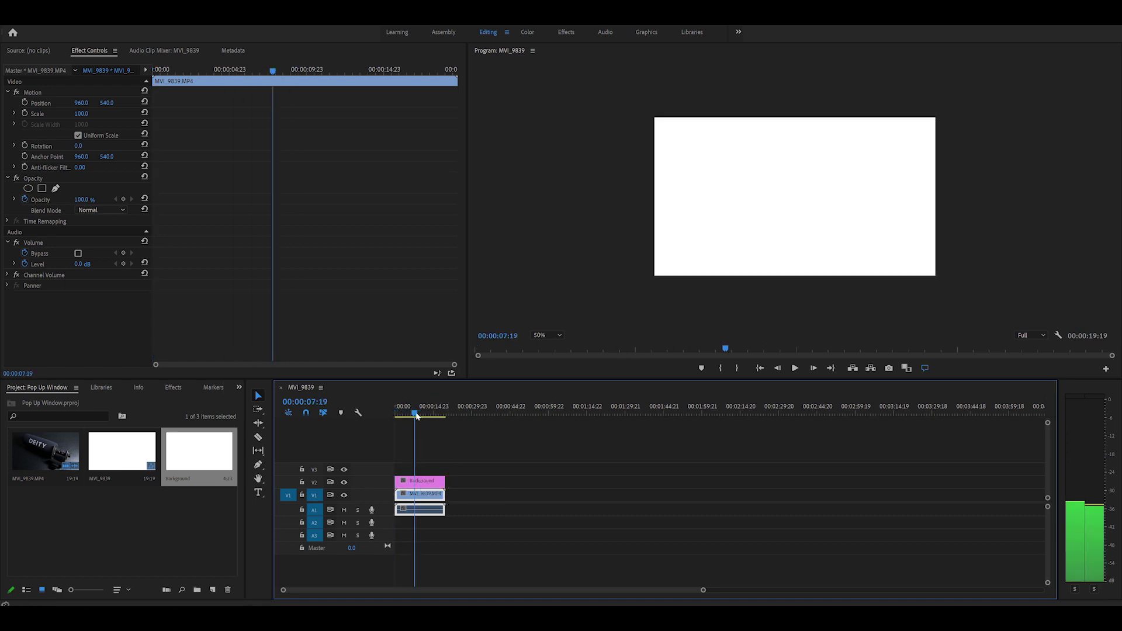
click(344, 510)
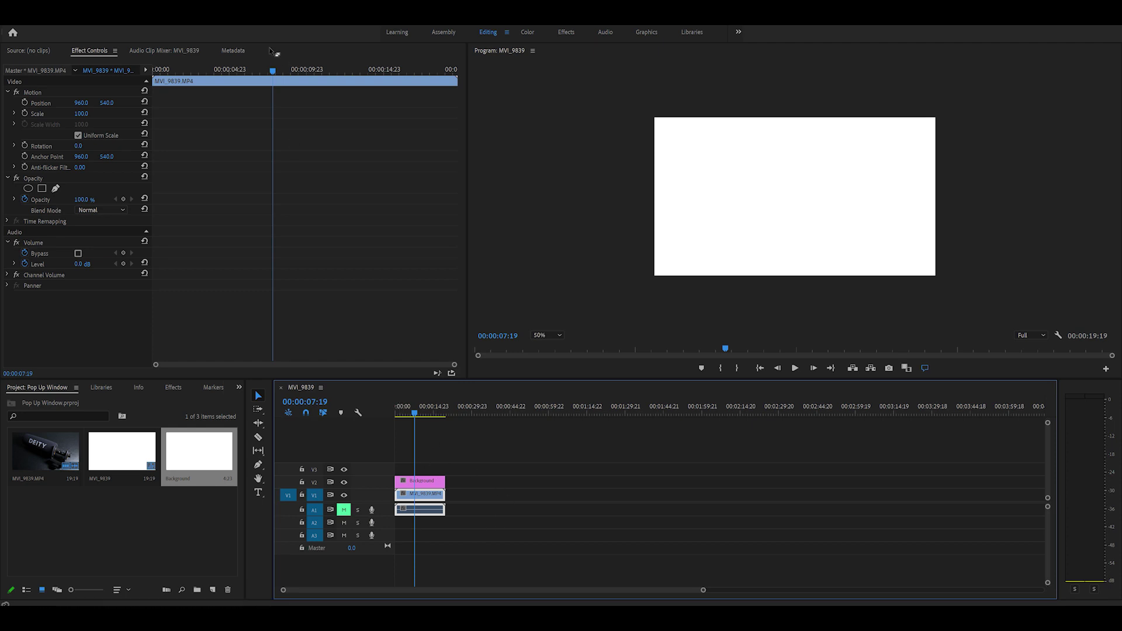
drag(273, 71, 206, 72)
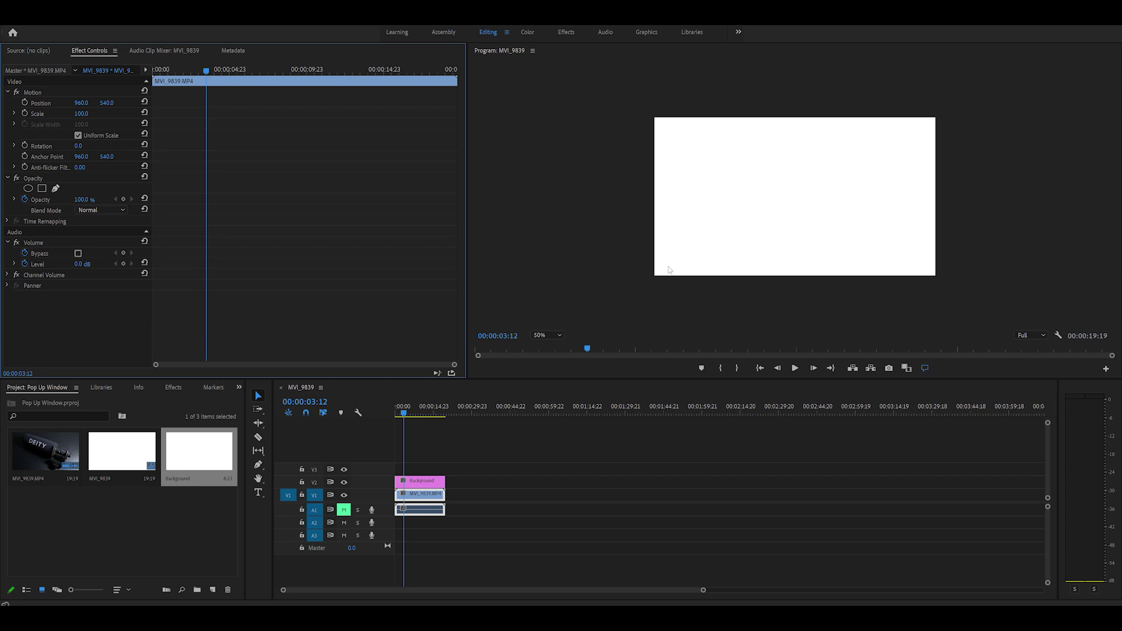
click(560, 335)
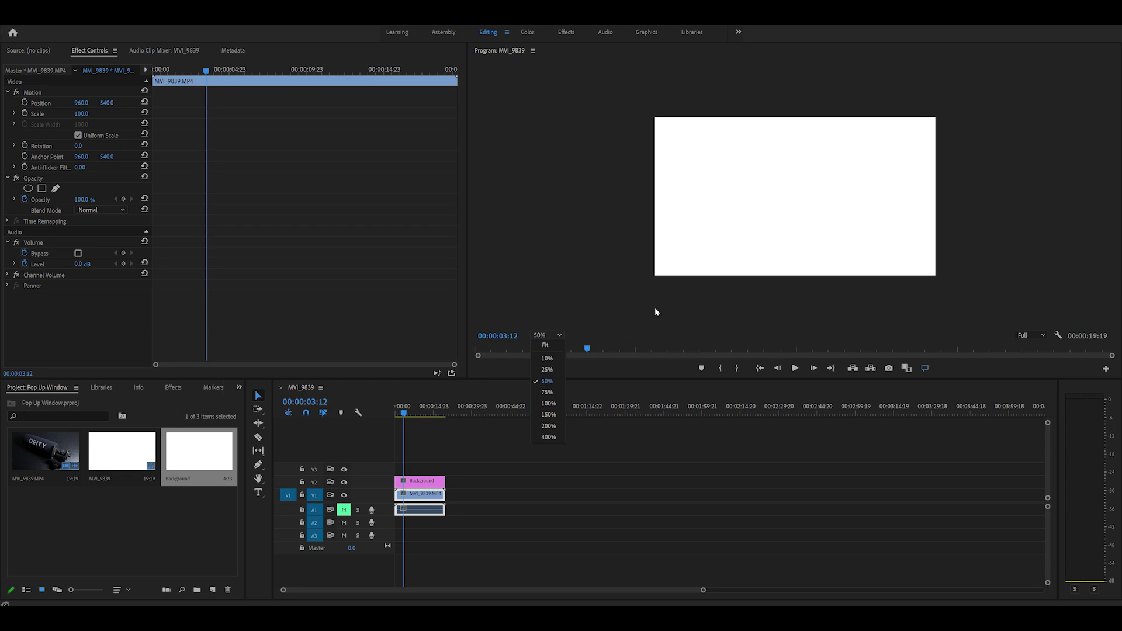
click(626, 307)
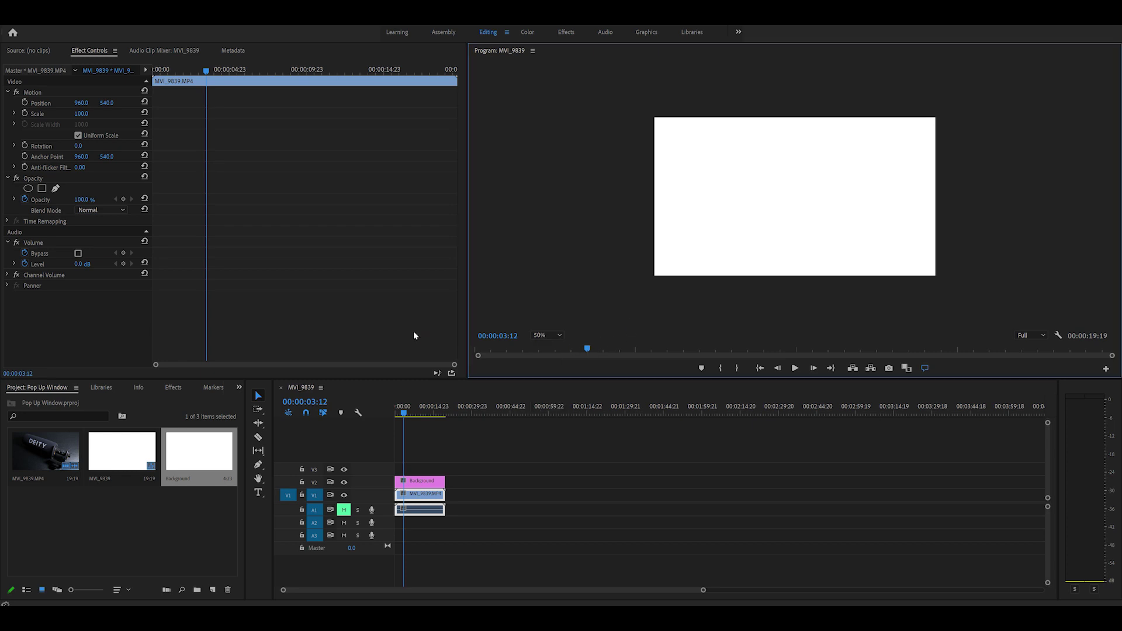
At the start of the sequence, move the Background matte straight down out of the frame to position 960, 1620
drag(404, 413, 395, 411)
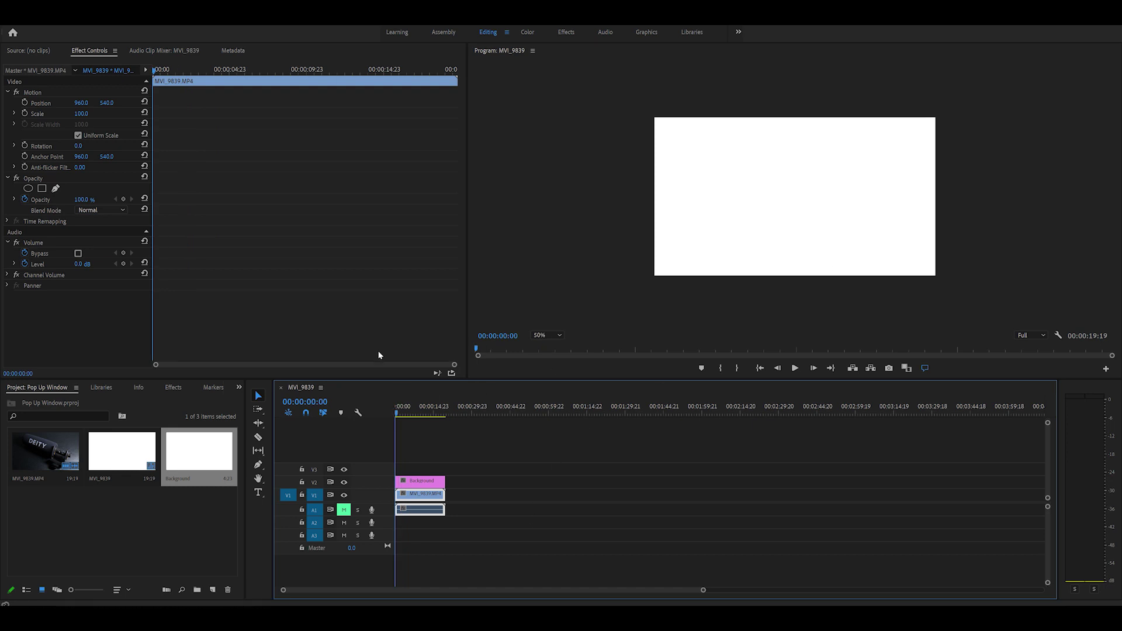
click(420, 480)
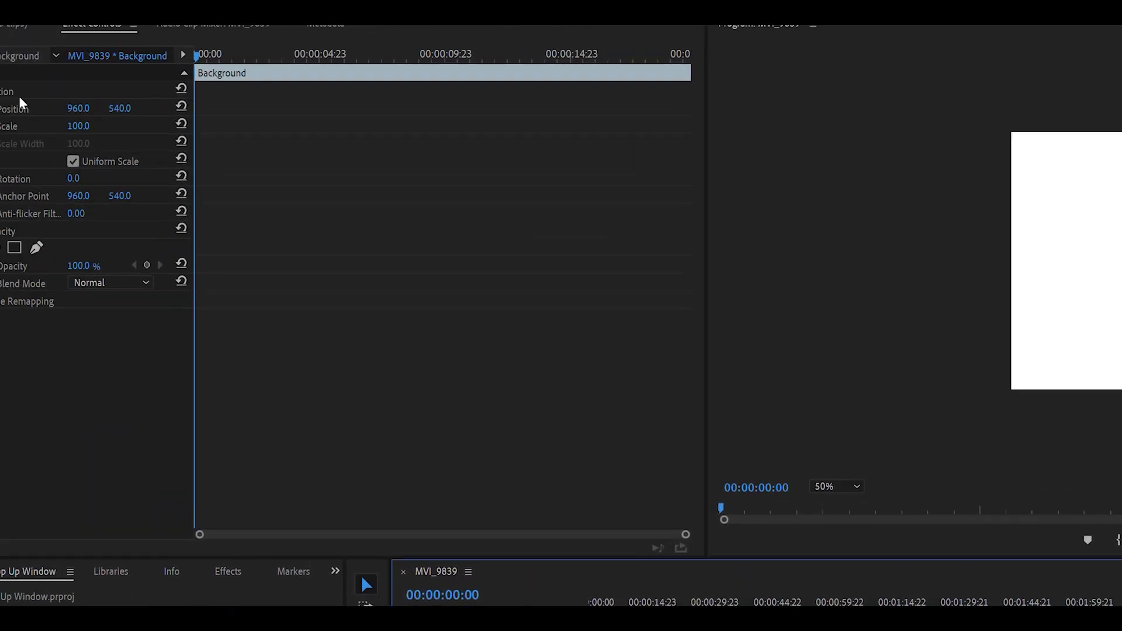
click(11, 92)
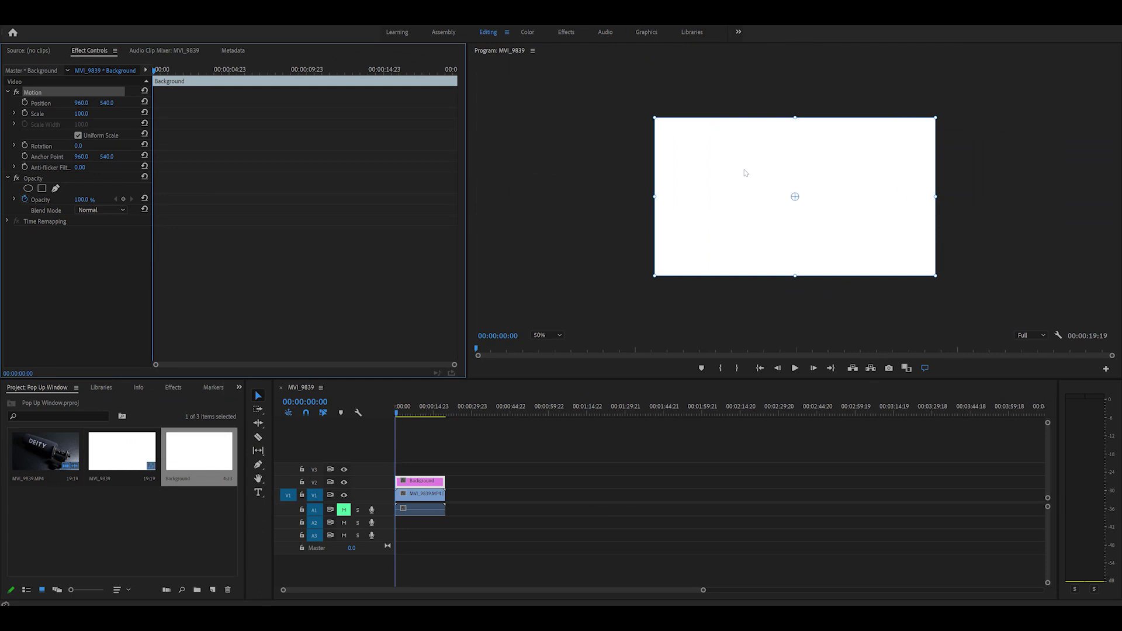
drag(745, 169, 760, 319)
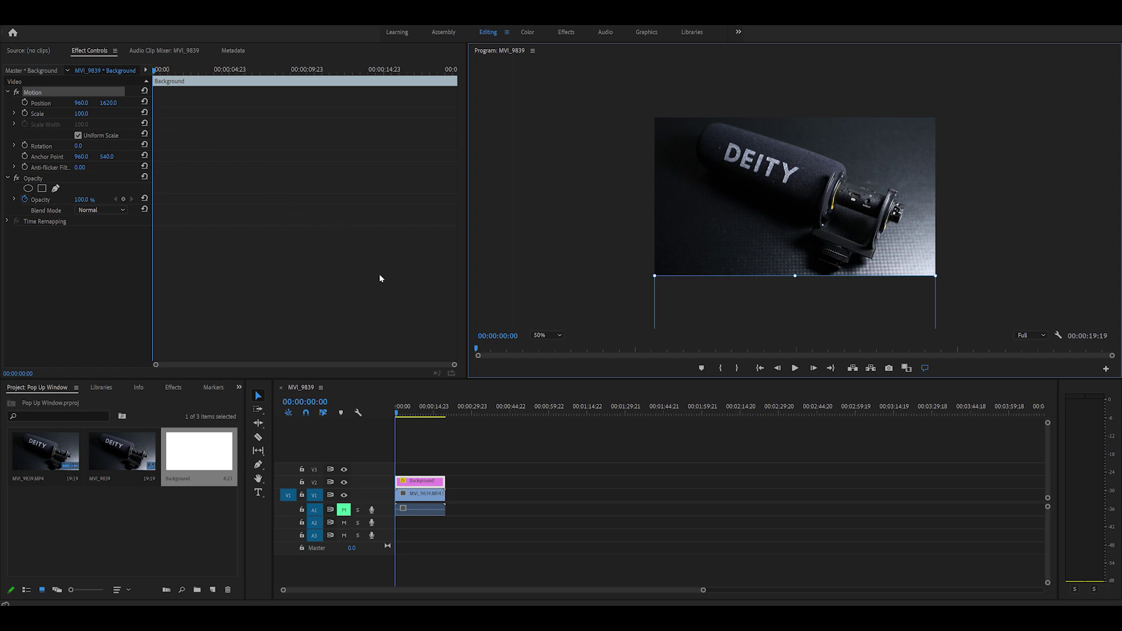
Add a Position keyframe to the Background matte at 00:00:00:15 with the value 980, 1620
key(shift+Right)
key(shift+Right)
key(space)
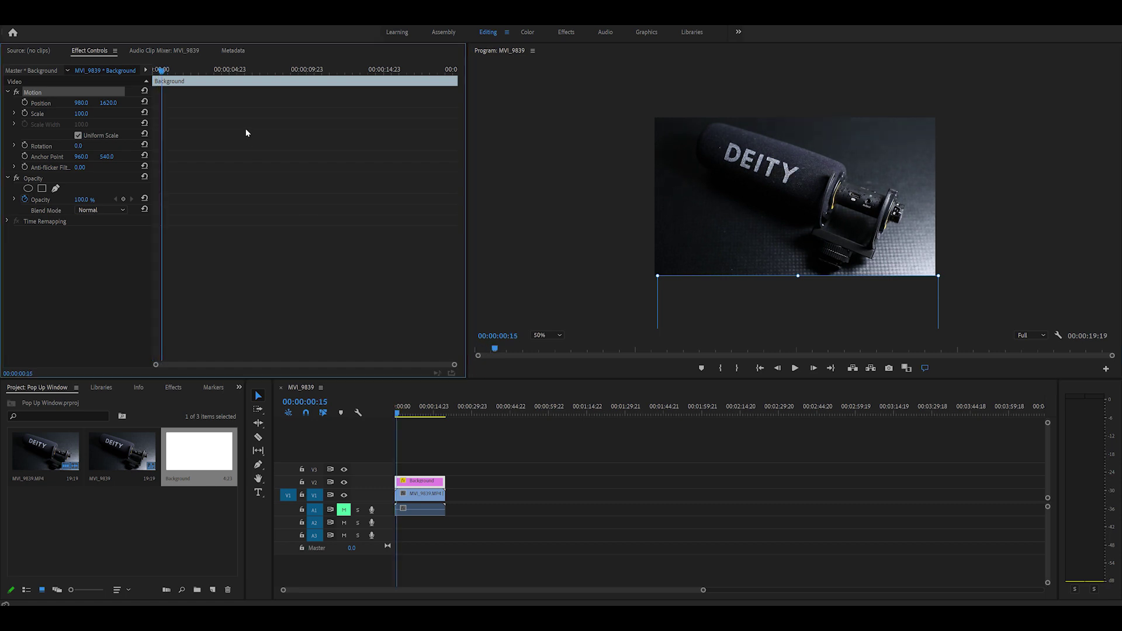
drag(454, 364, 316, 353)
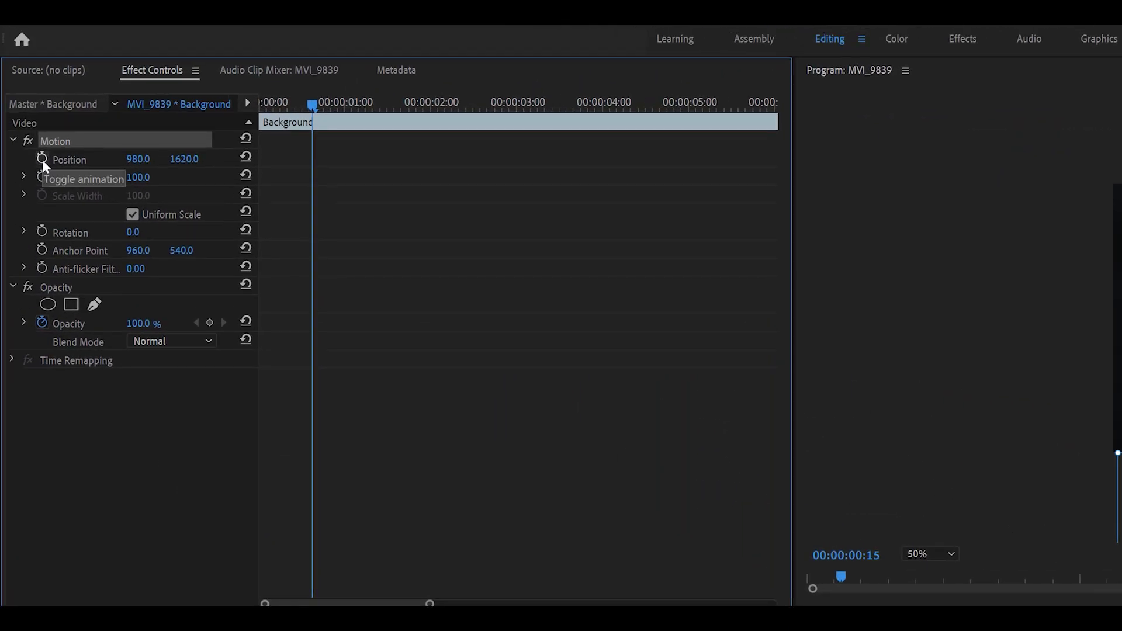
click(42, 160)
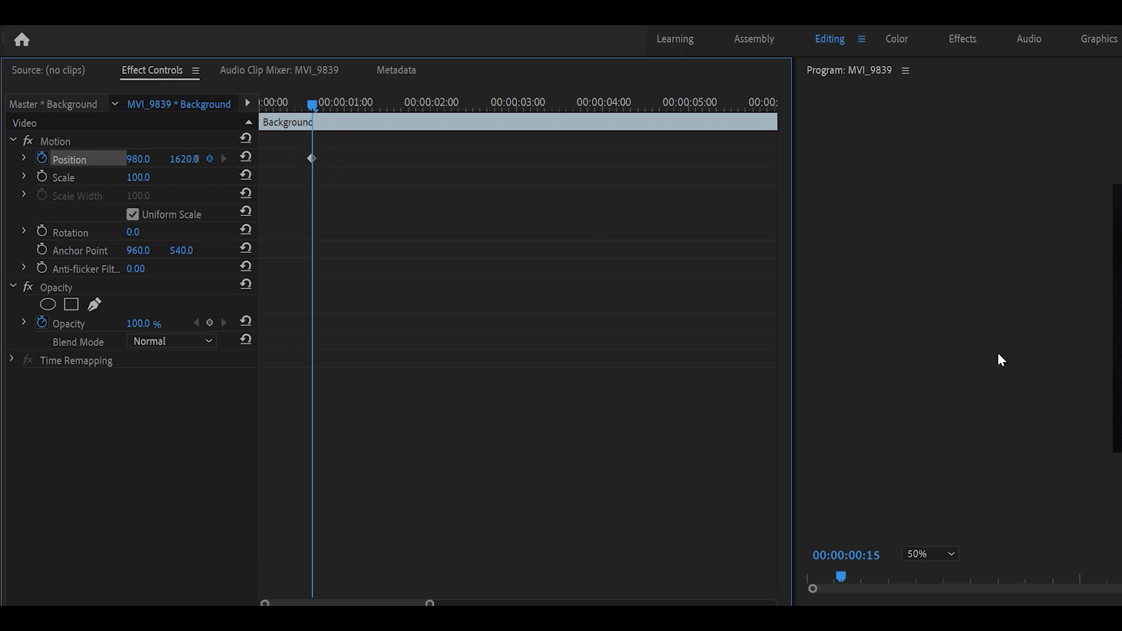
click(57, 142)
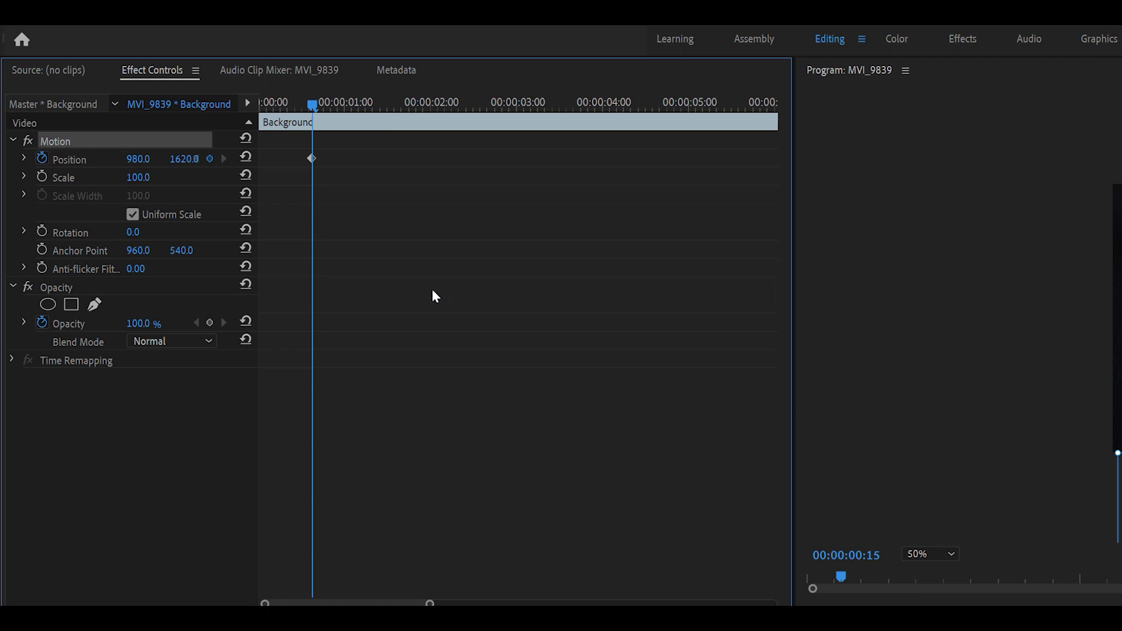
key(space)
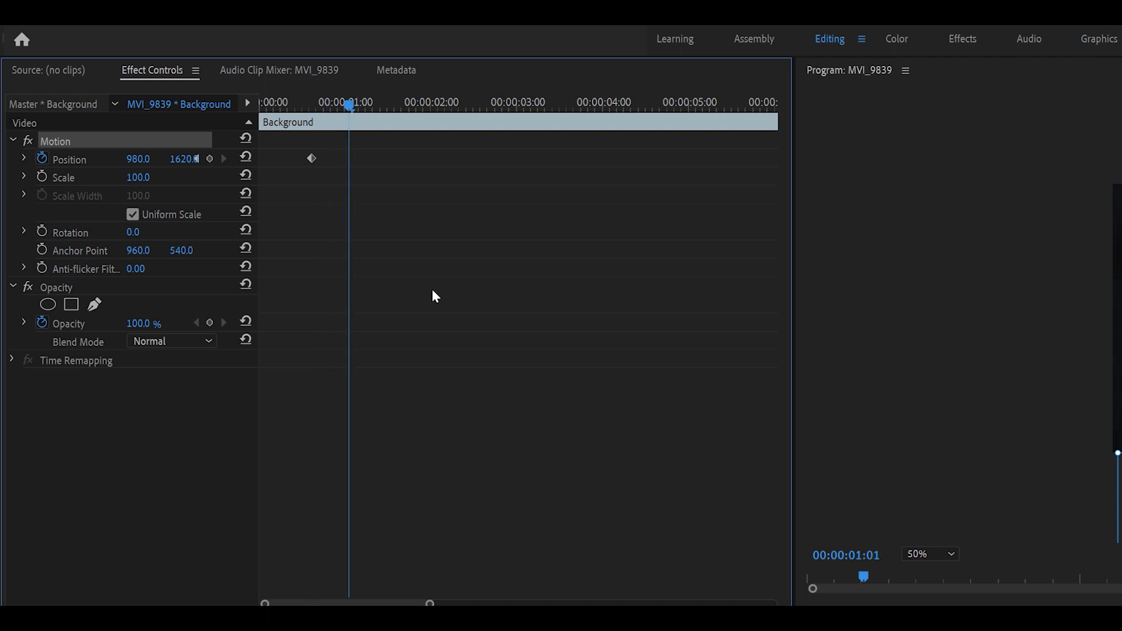
key(space)
key(space)
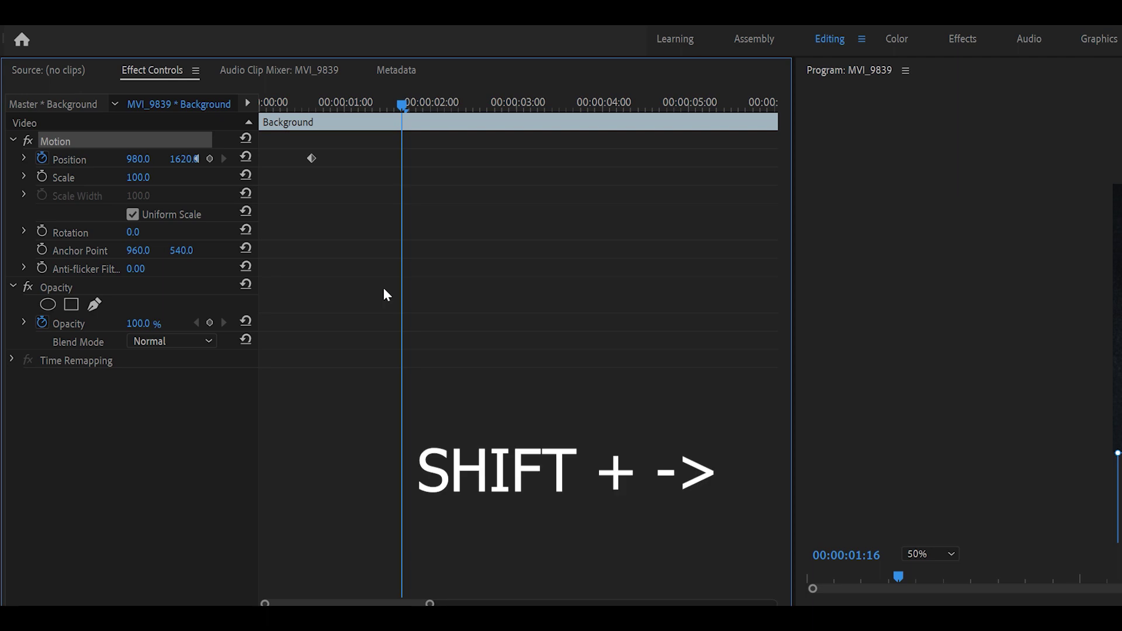
key(shift+Right)
key(shift+Left)
key(shift+Left)
key(shift+Left)
key(shift+Left)
key(shift+Left)
key(shift+Left)
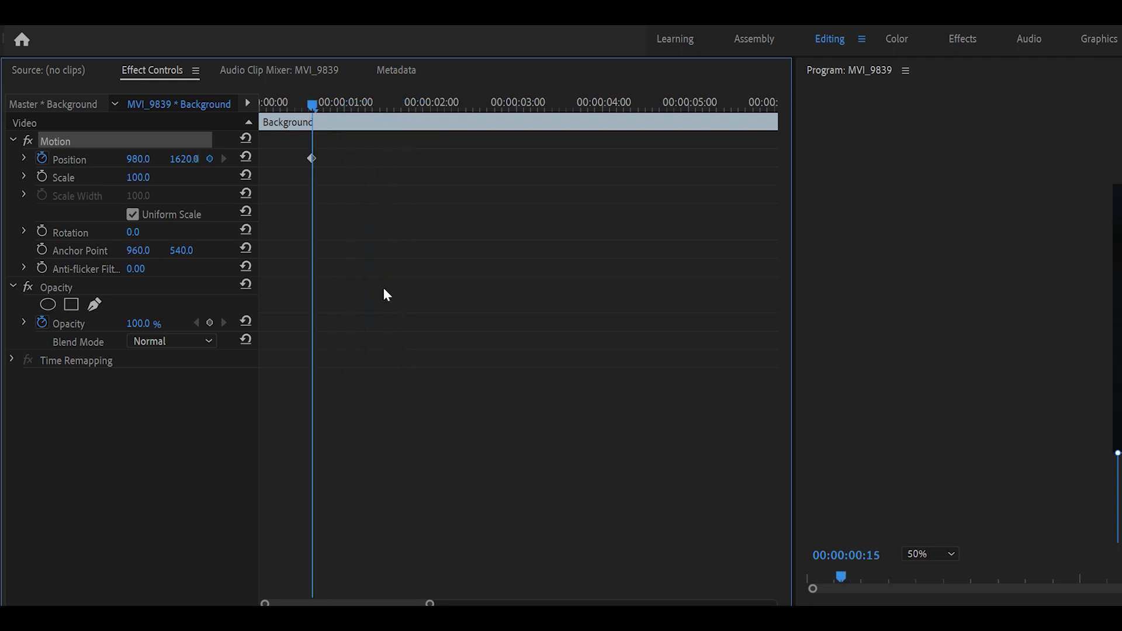
key(shift+Right)
key(shift+Right)
key(shift+Left)
key(shift+Left)
key(shift+Right)
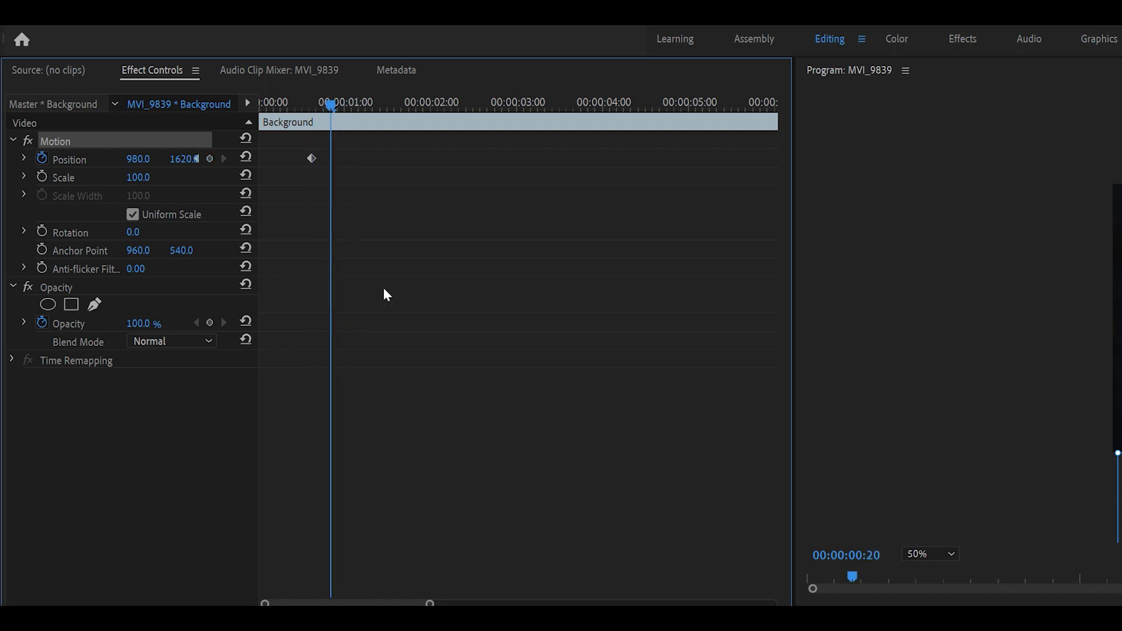
key(shift+Right)
key(shift+Right)
key(shift+Left)
key(shift+Left)
key(shift+Left)
key(shift+Left)
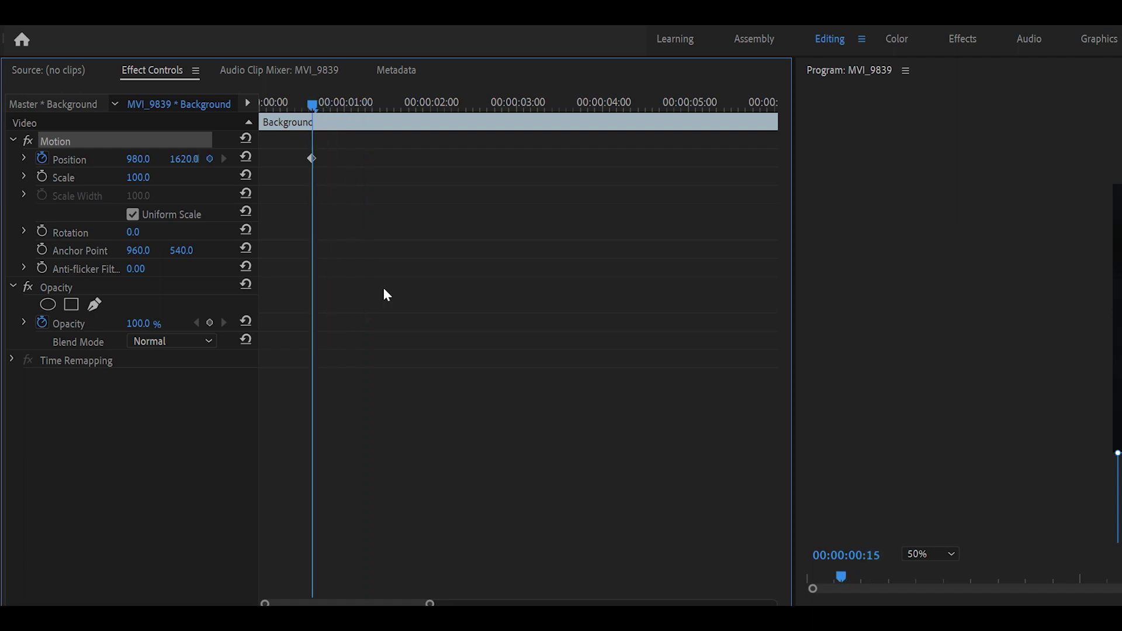
At 00:00:01:21, move the Background matte up to fill the frame at position 960, 540 as a second keyframe
key(shift+Right)
key(shift+Right)
key(shift+Right)
key(shift+Right)
key(shift+Right)
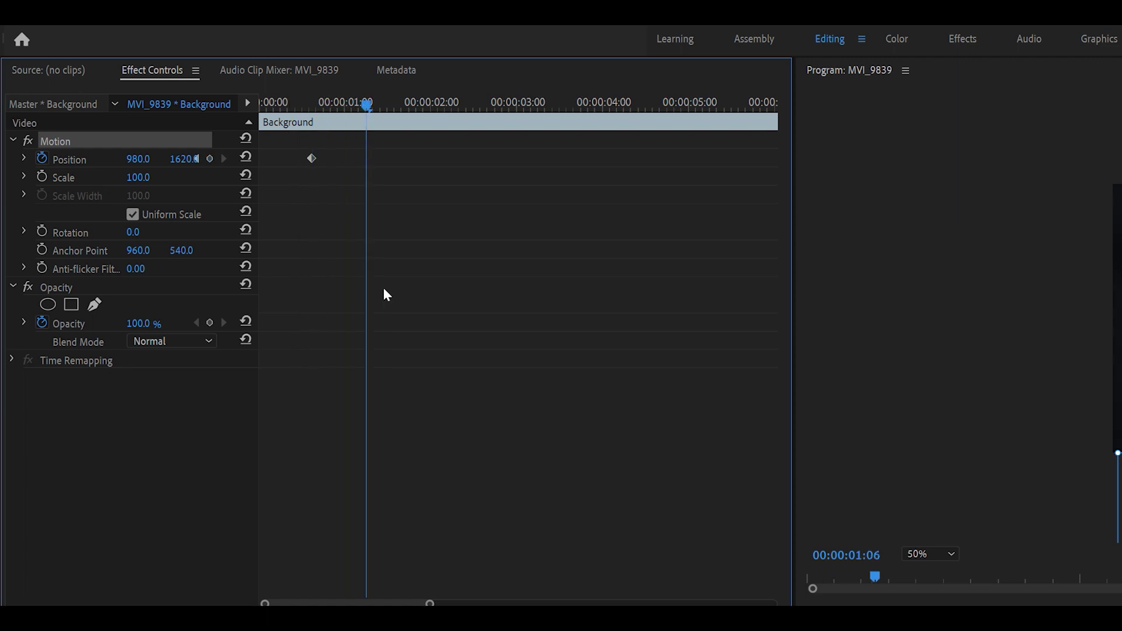
key(shift+Right)
key(shift+Right)
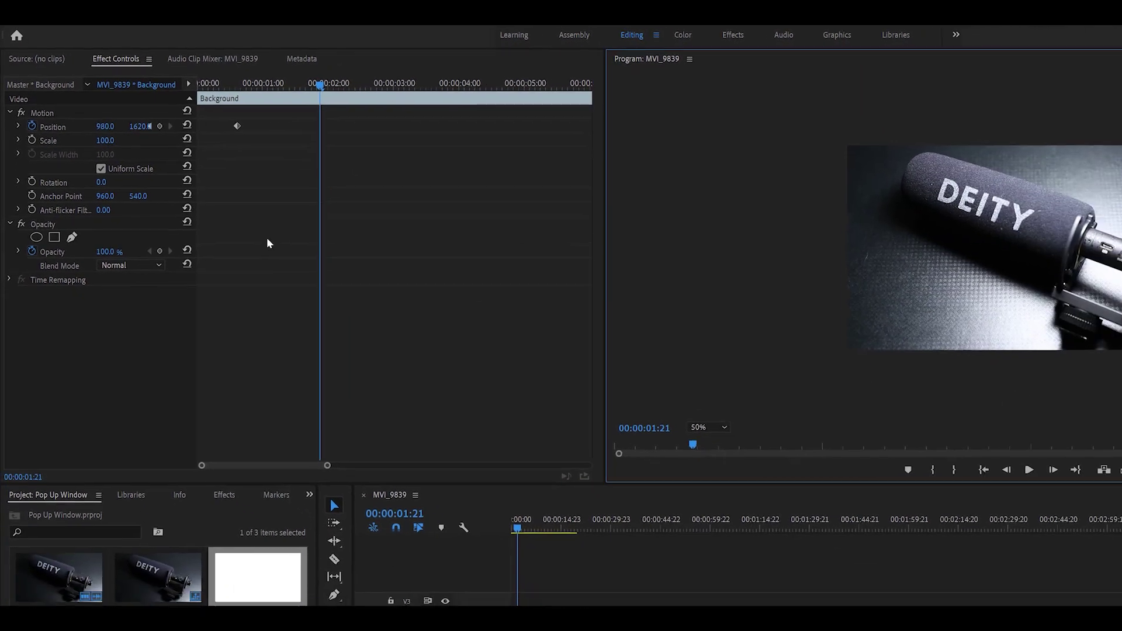
drag(721, 313, 711, 156)
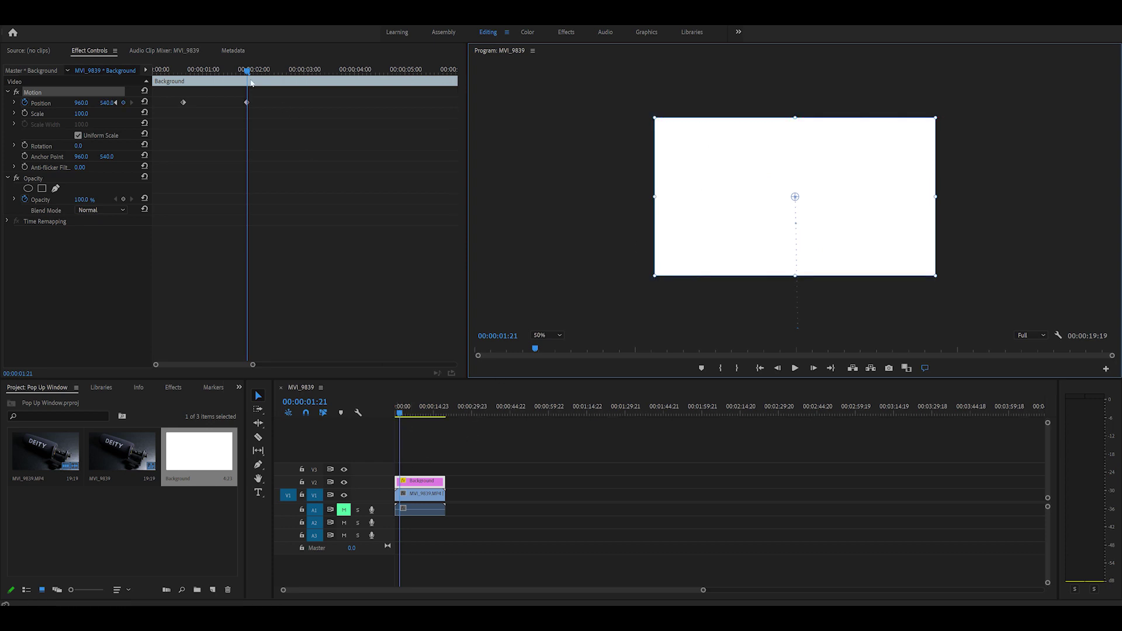
Play back the Background matte's slide-up animation from just before the first Position keyframe
drag(250, 71, 177, 71)
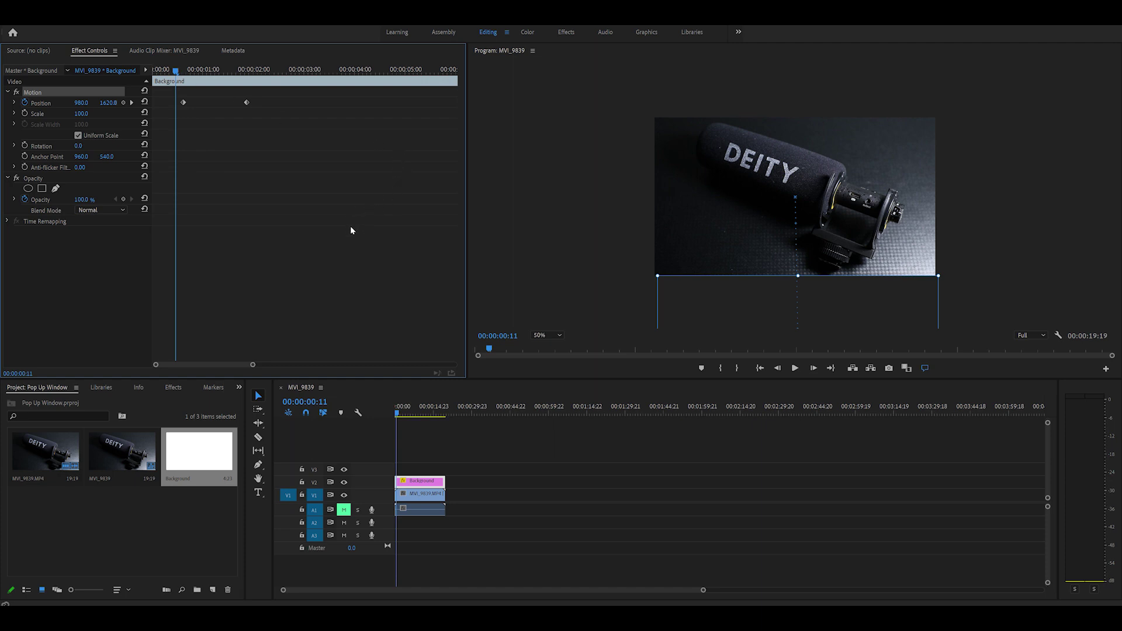
key(space)
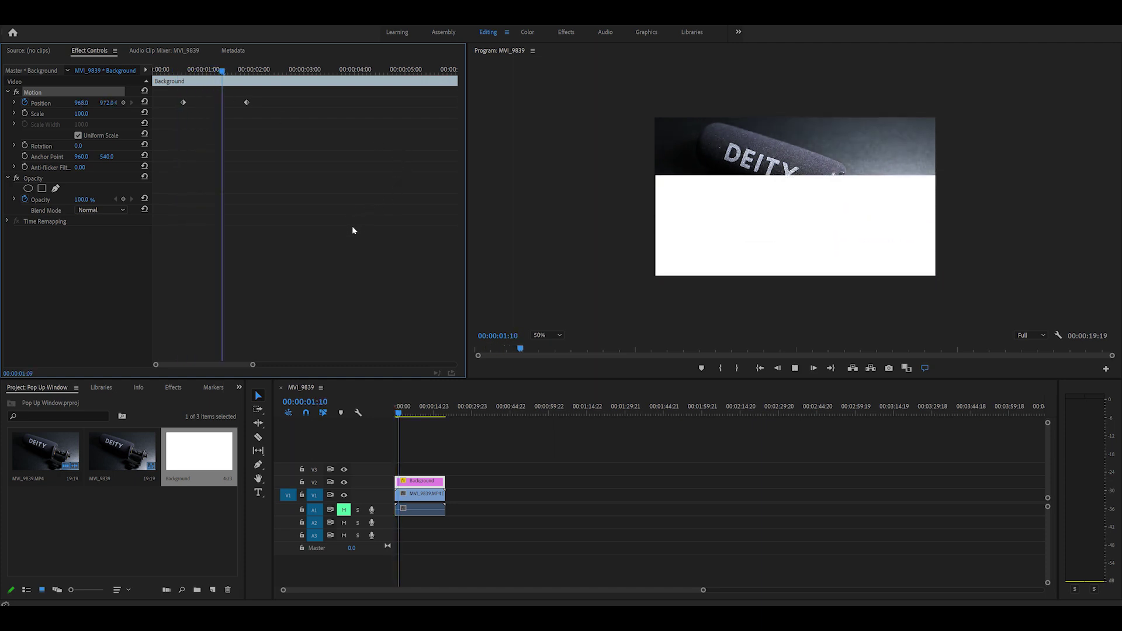
key(space)
click(182, 71)
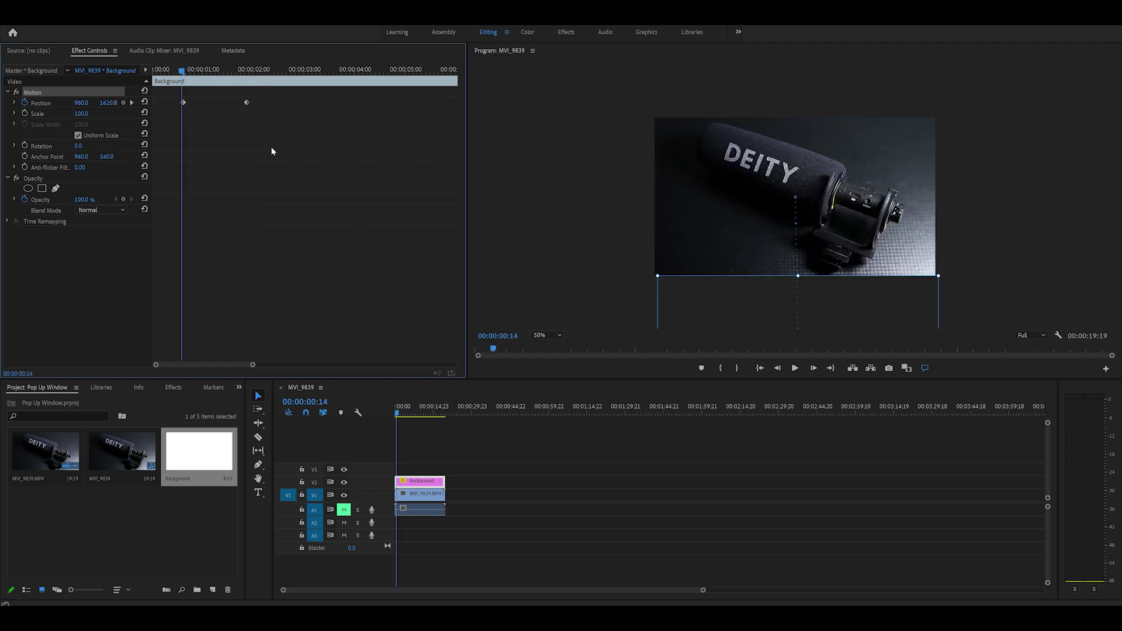
key(space)
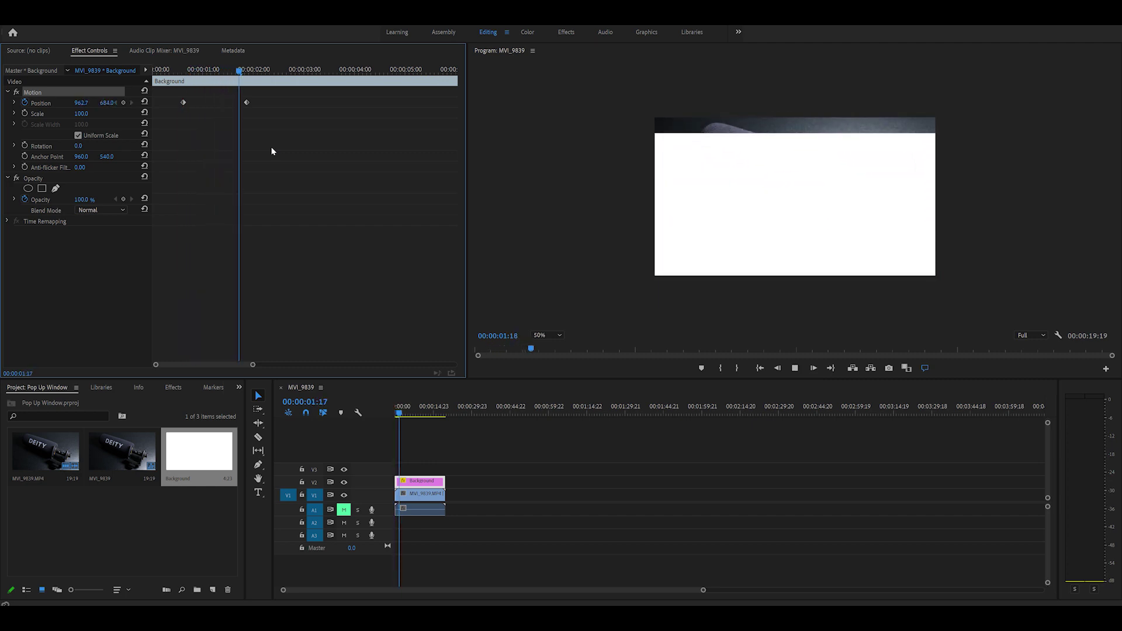
key(space)
Apply Ease In temporal interpolation to the first Position keyframe of the Background matte at 00:00:00:15
click(182, 70)
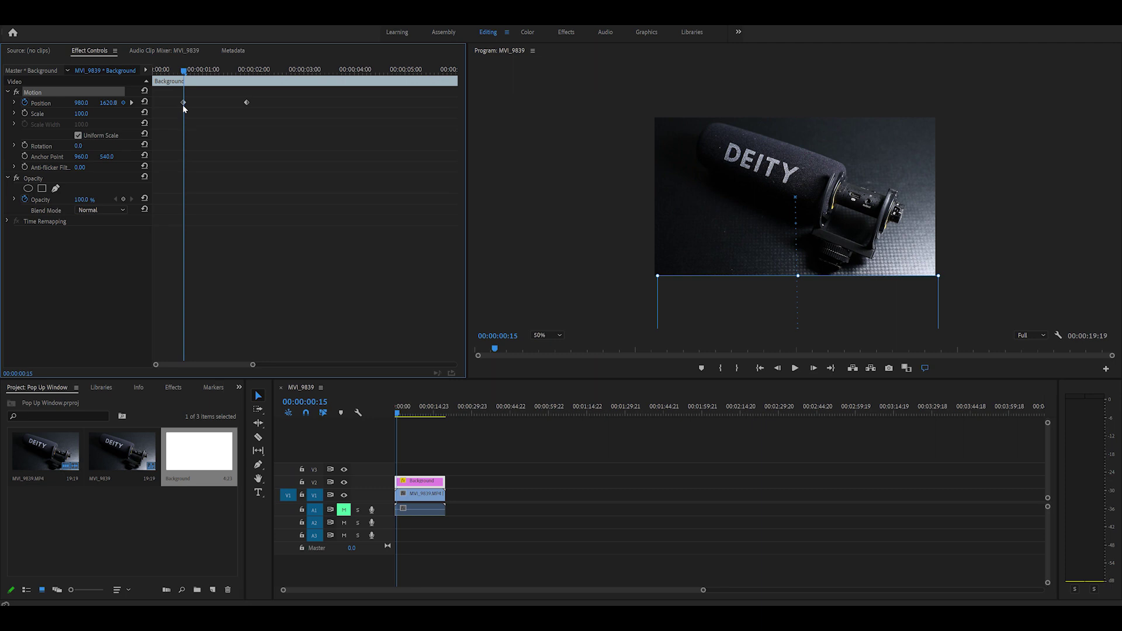
click(184, 103)
mouse_move(253, 365)
mouse_down()
mouse_move(218, 368)
mouse_move(234, 368)
mouse_up()
right_click(230, 103)
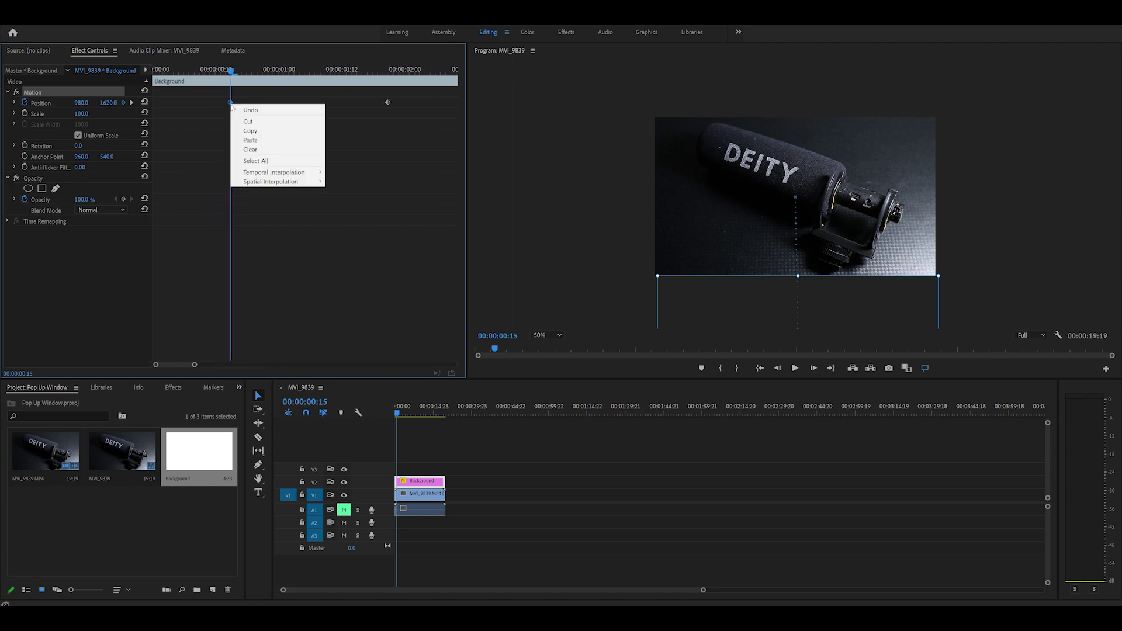
mouse_move(274, 174)
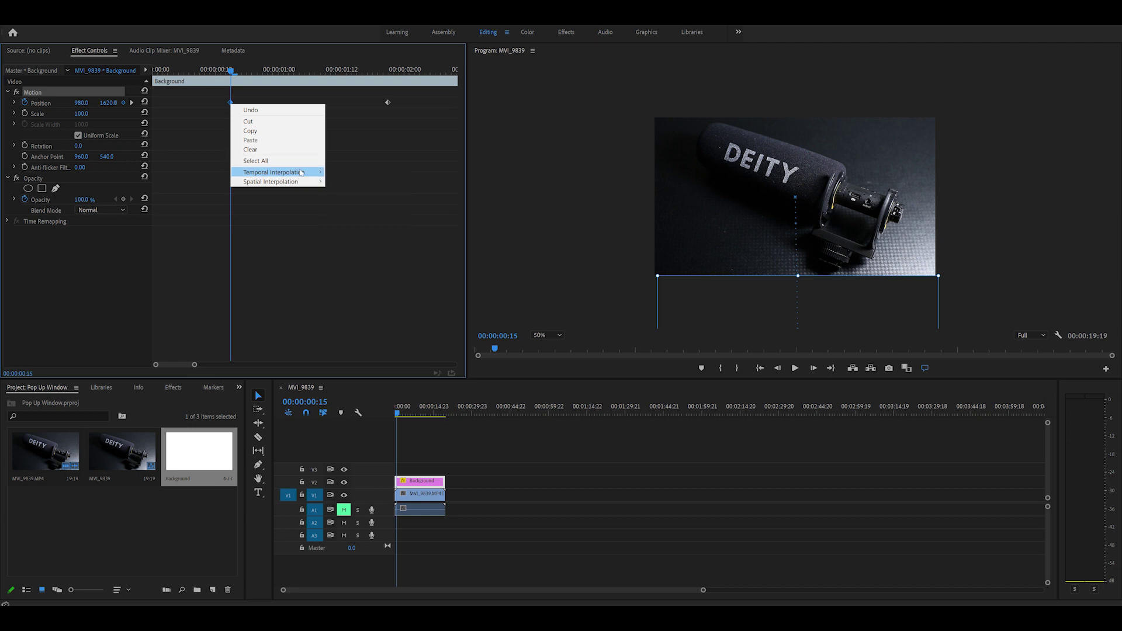
click(349, 220)
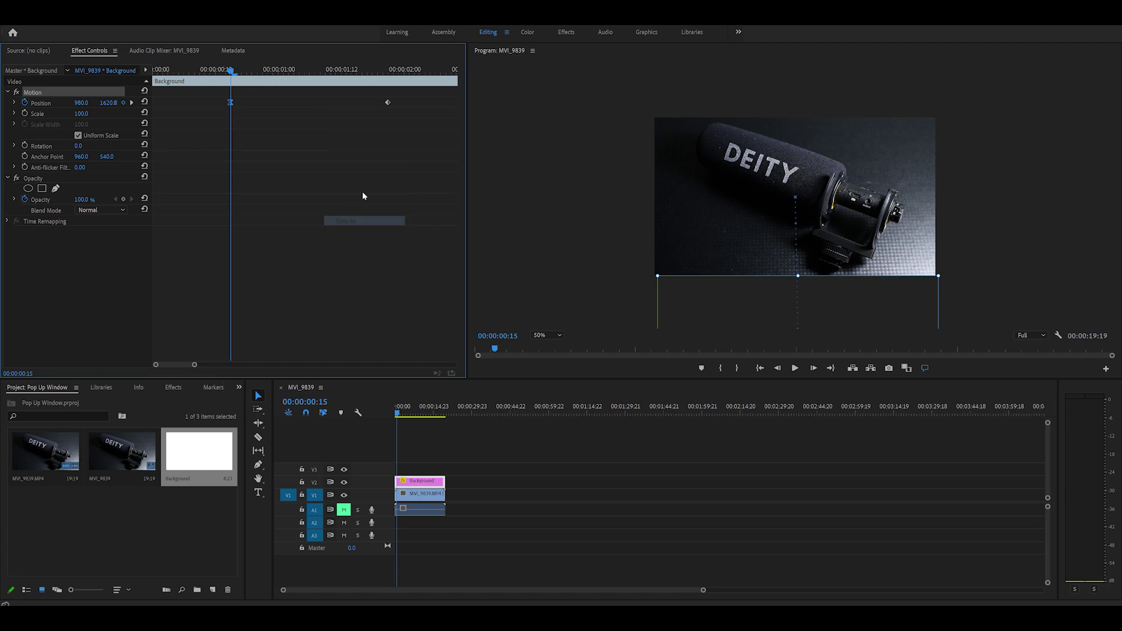
Apply Ease Out temporal interpolation to the second Position keyframe of the Background matte at 00:00:01:21
right_click(387, 102)
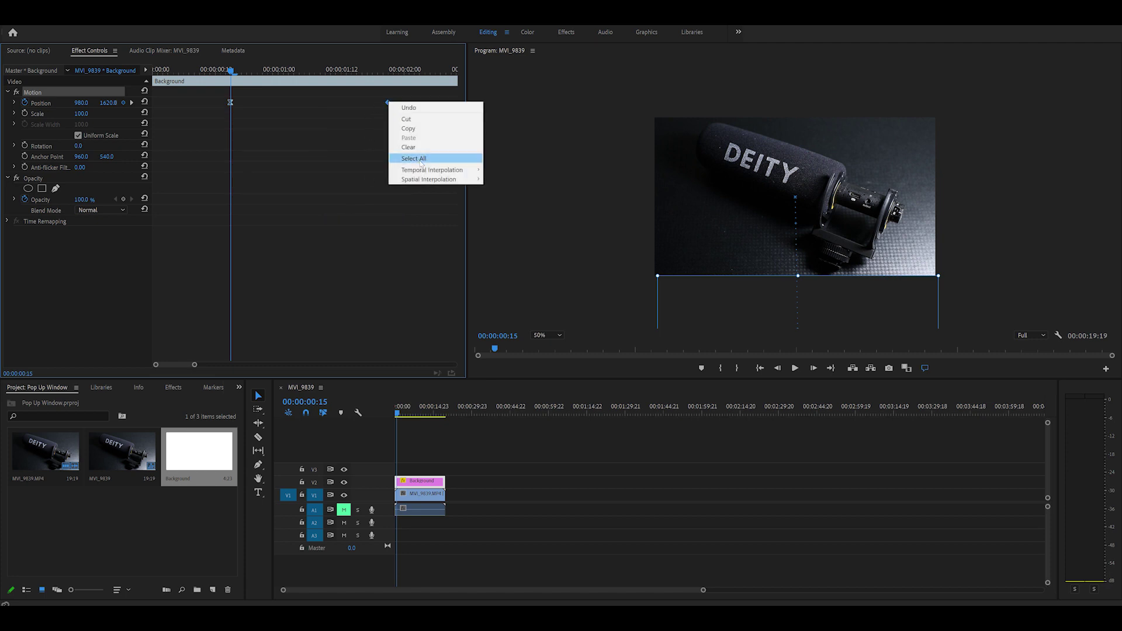
mouse_move(461, 170)
click(510, 228)
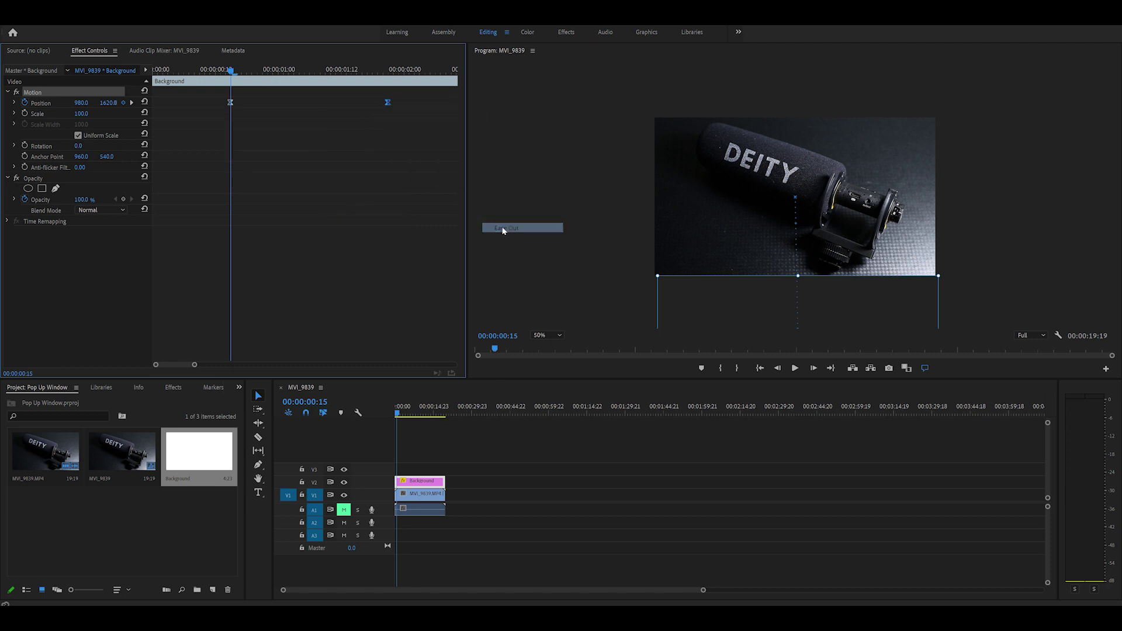
Play back the Background matte's slide-up with both Position keyframes eased
click(208, 70)
key(space)
key(space)
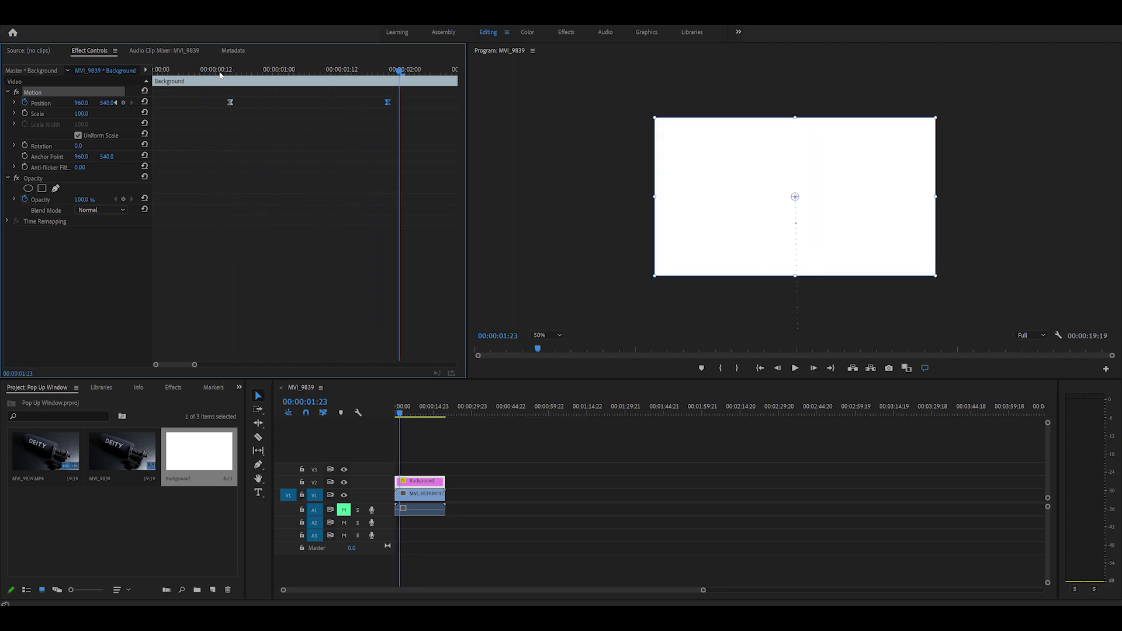
Reshape the Position velocity graph by pulling both keyframes' handles down to zero velocity and lengthening them inward, the first one more
click(231, 69)
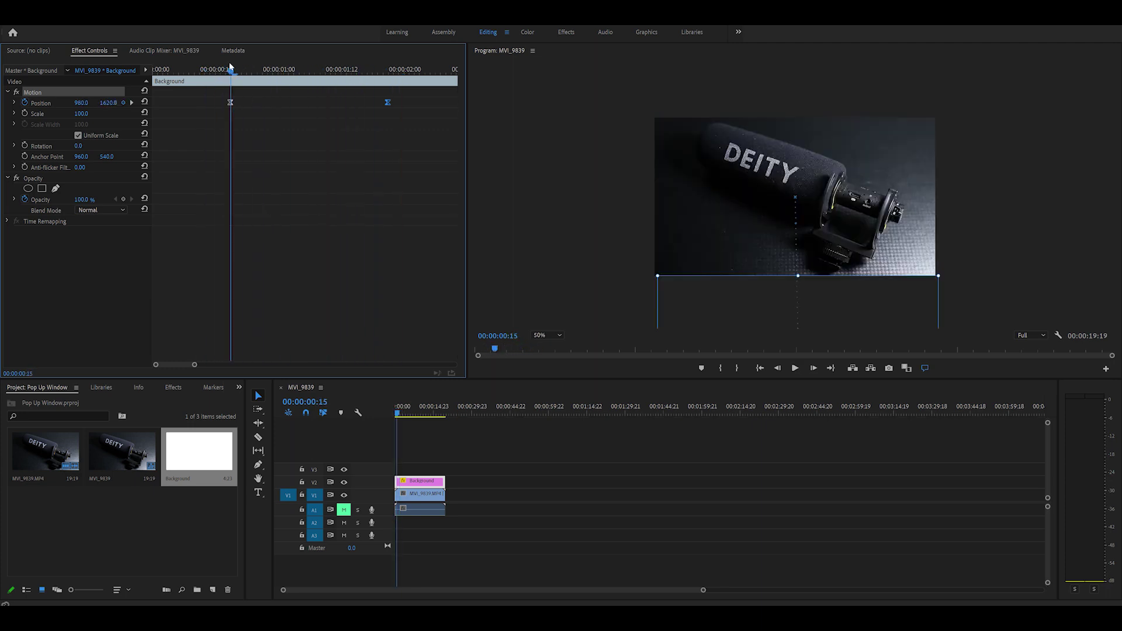
click(14, 103)
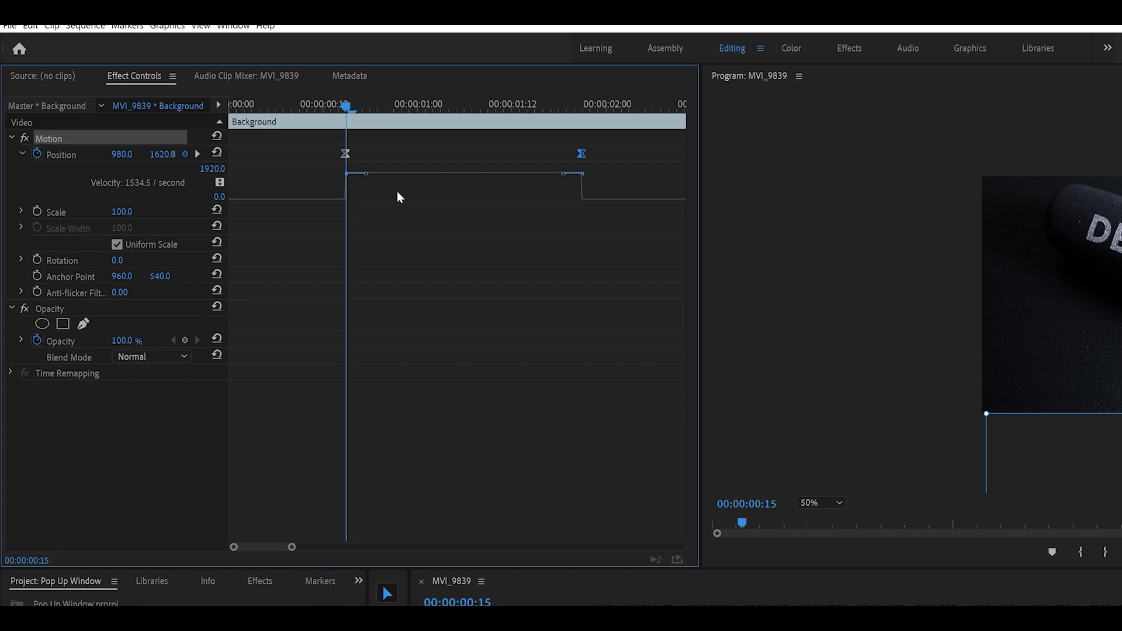
drag(366, 174, 436, 209)
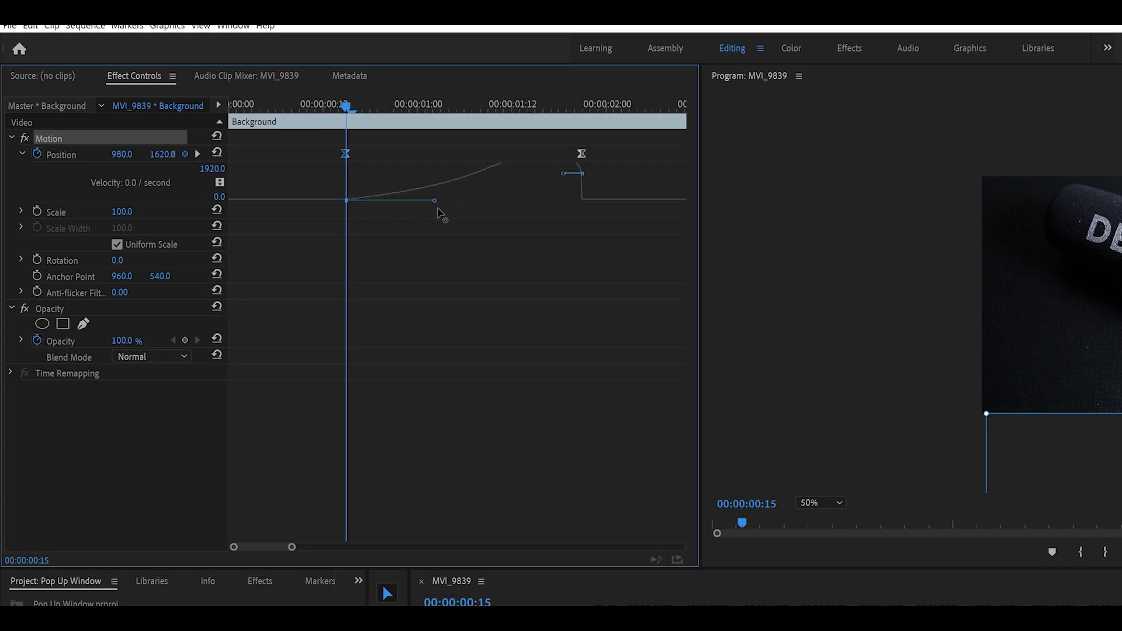
drag(562, 173, 546, 205)
Play back the slide-up repeatedly from just before the first keyframe to check the reshaped velocity curve
key(space)
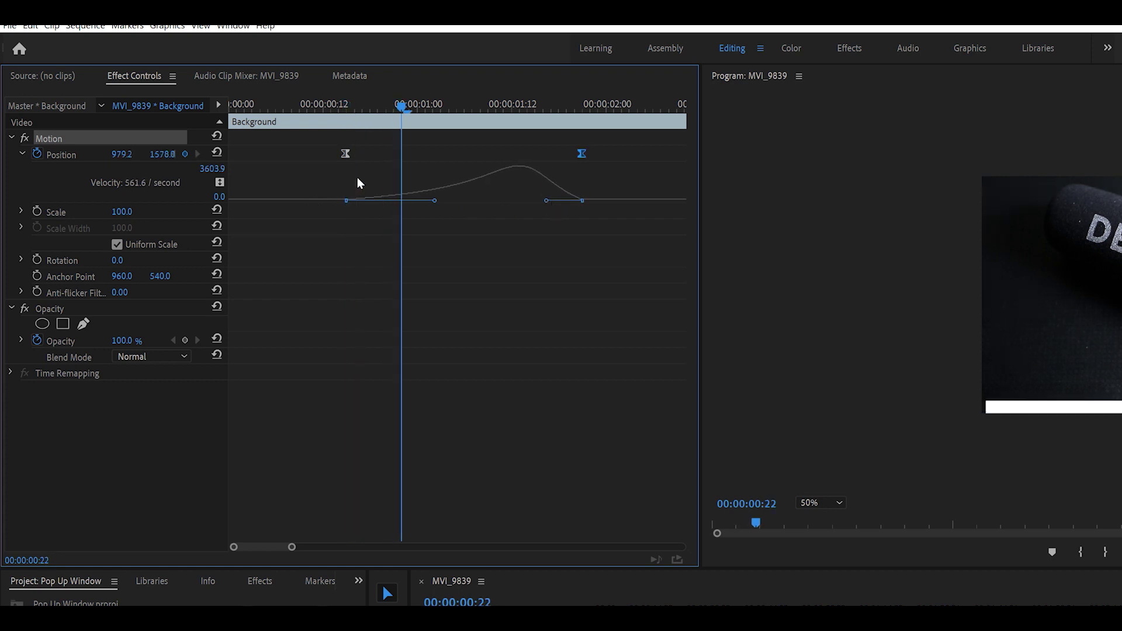
key(space)
drag(340, 104, 340, 126)
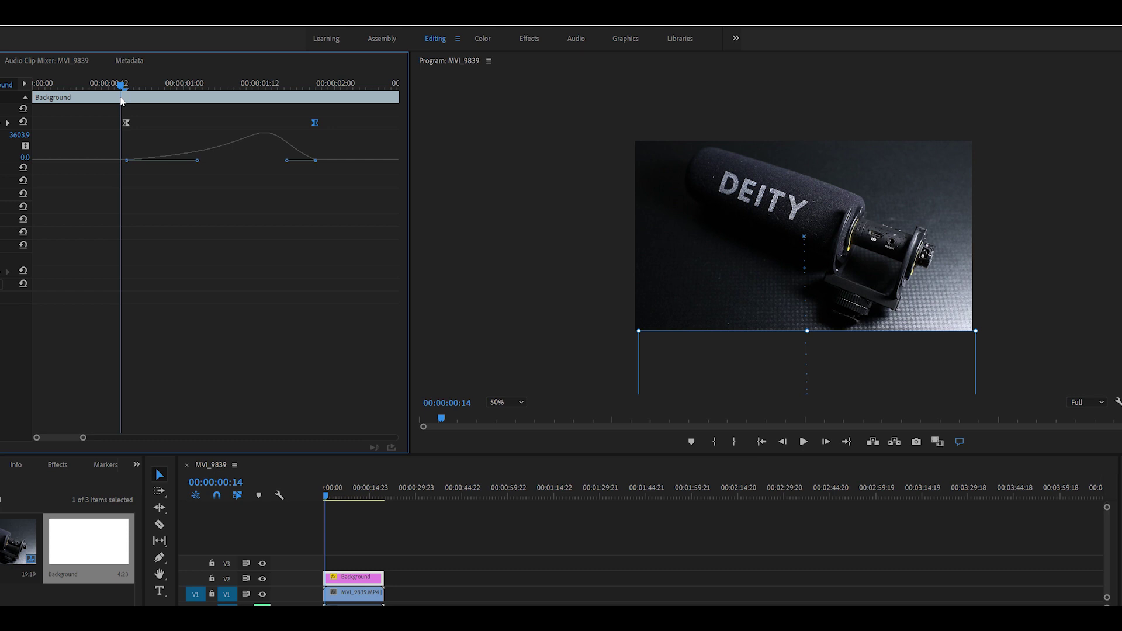
key(space)
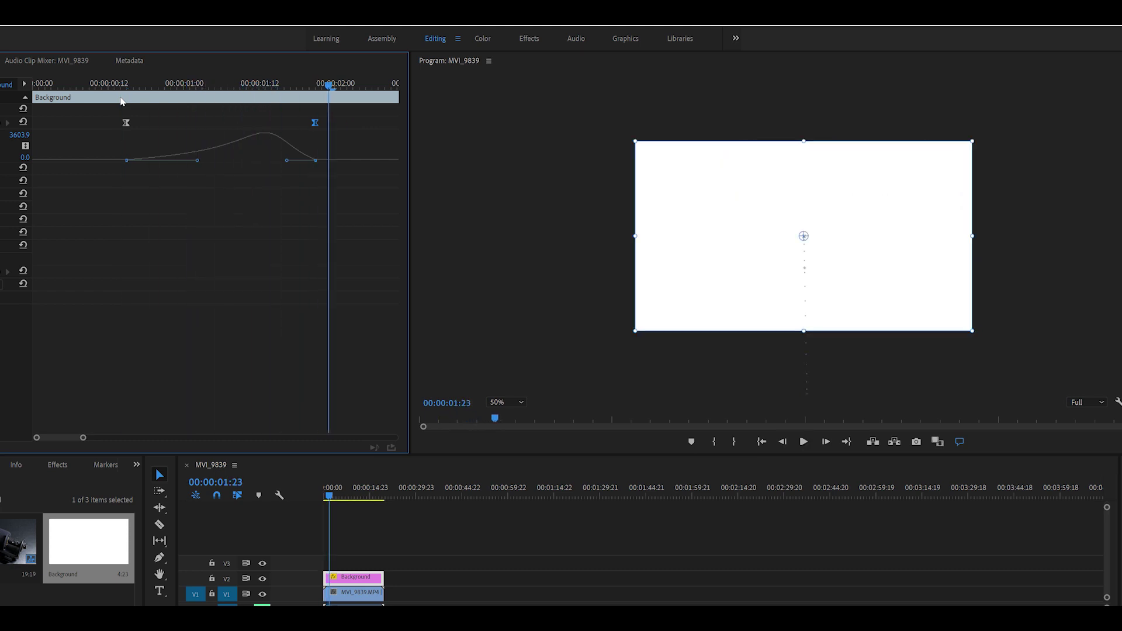
click(125, 82)
key(space)
click(228, 84)
Extend the velocity handles of both Position keyframes slightly further inward at zero velocity for a sharper speed peak
click(288, 162)
click(314, 123)
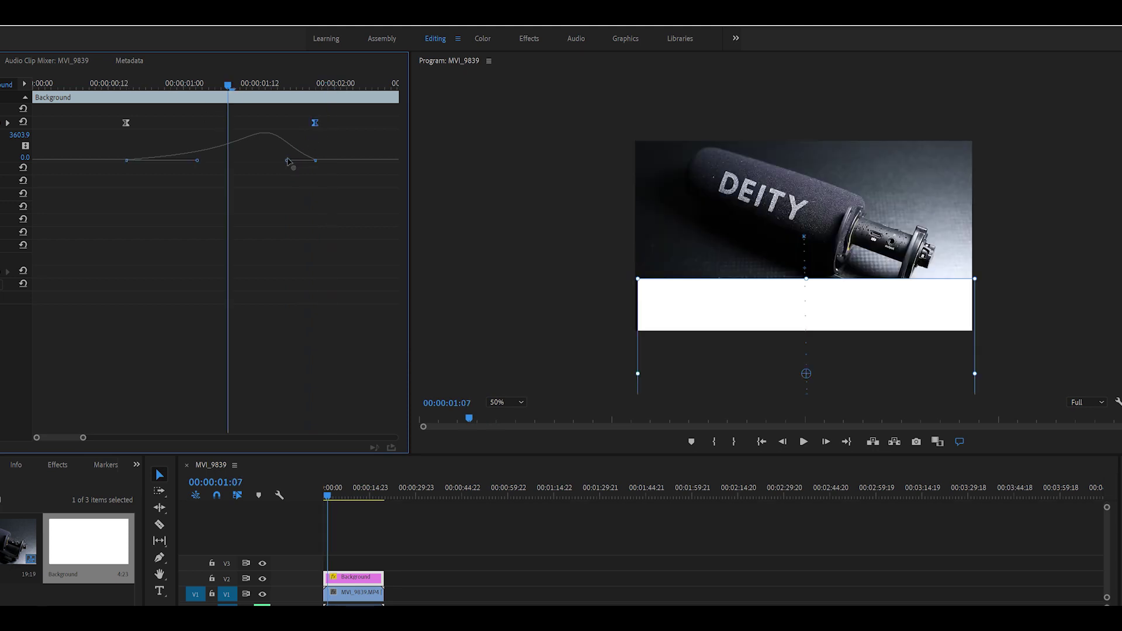
drag(286, 161, 279, 161)
drag(197, 160, 203, 160)
Play back the Background matte's slide-up from 00:00:00:14 to check the sharpened easing
click(123, 86)
key(space)
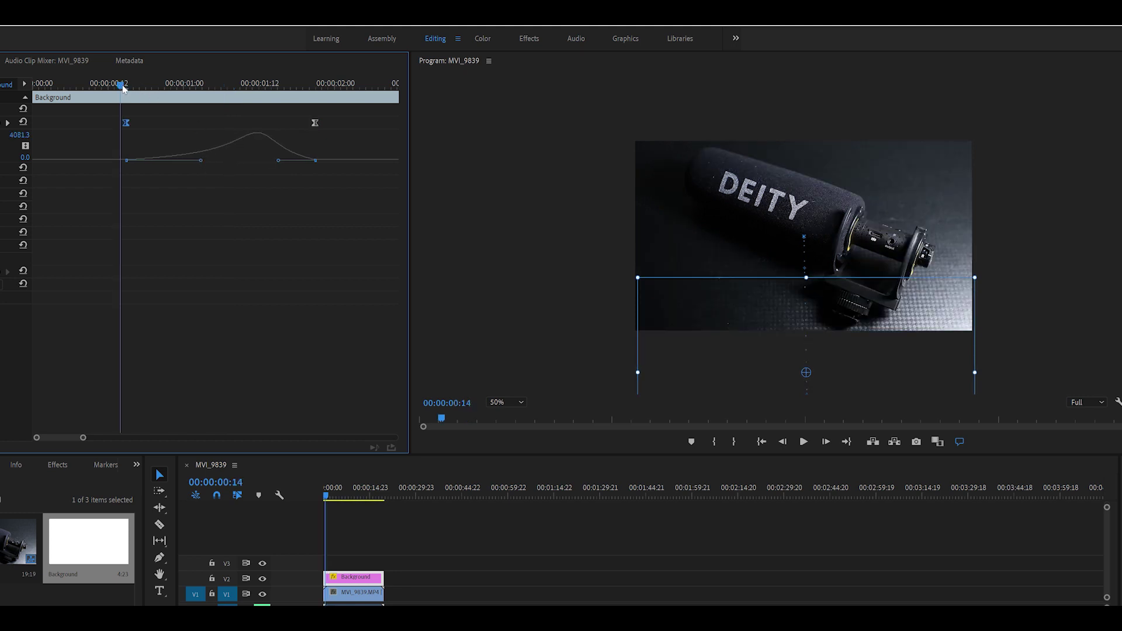
key(space)
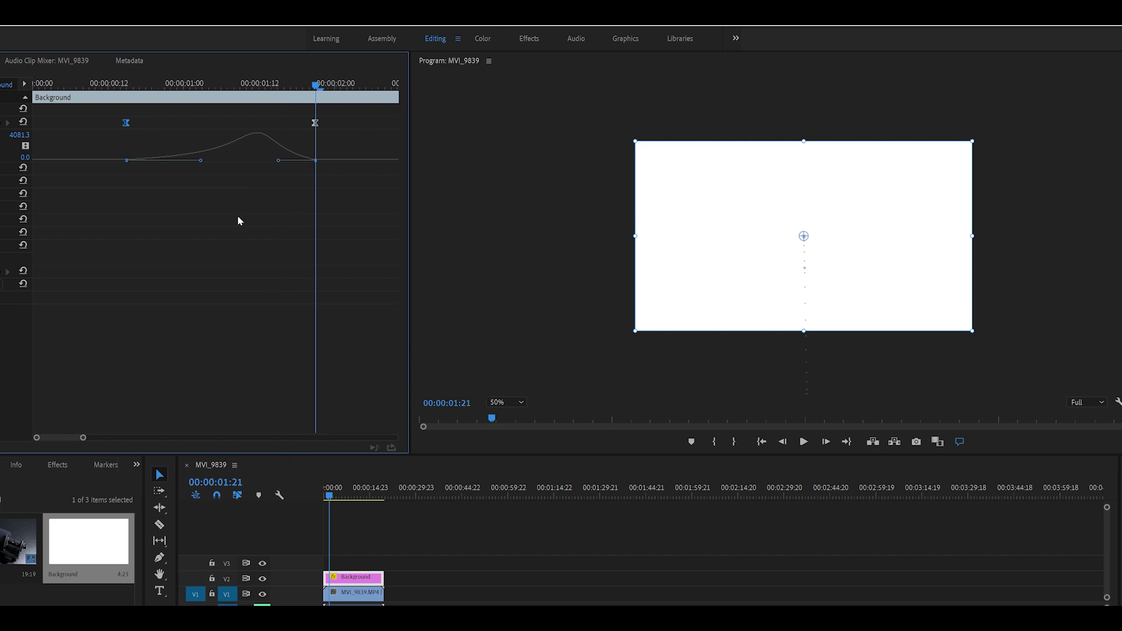
click(120, 84)
key(space)
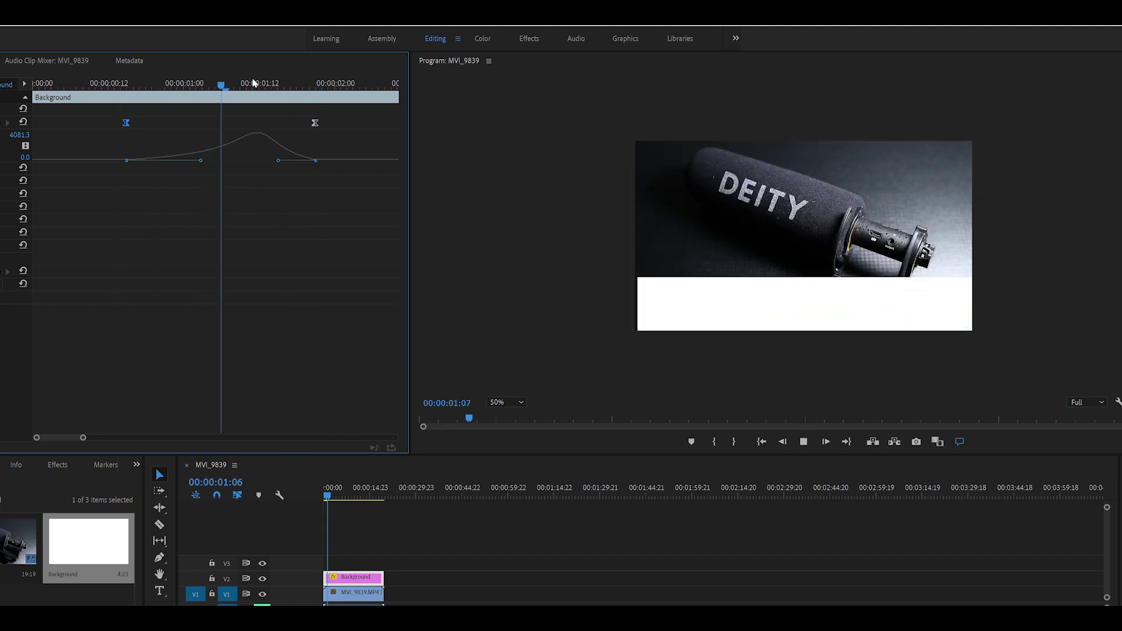
key(space)
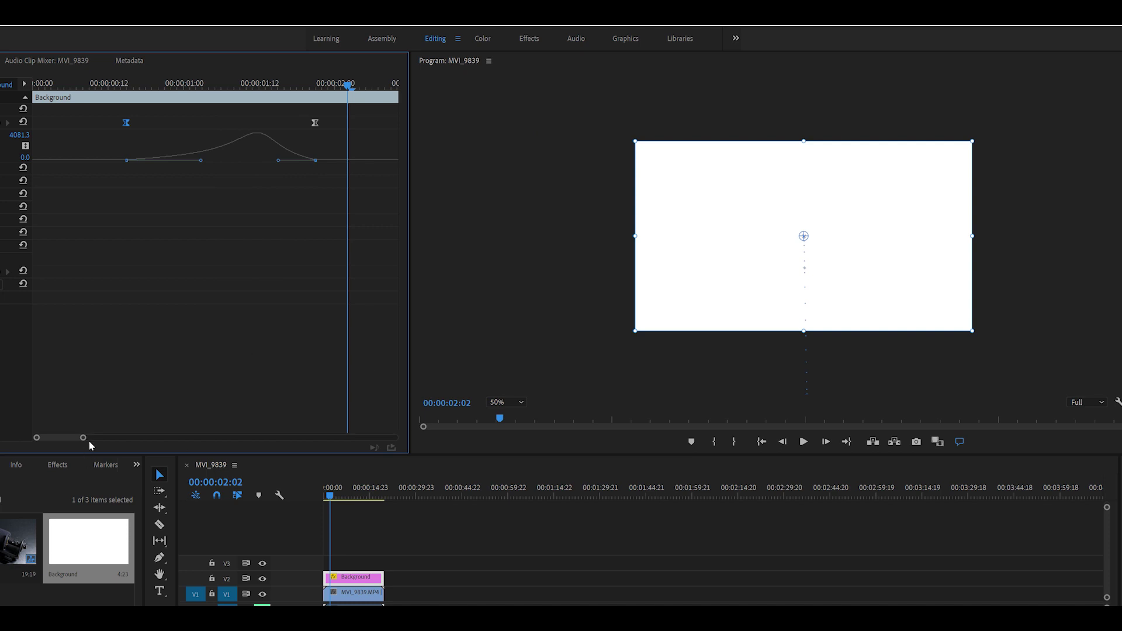
drag(84, 439, 224, 459)
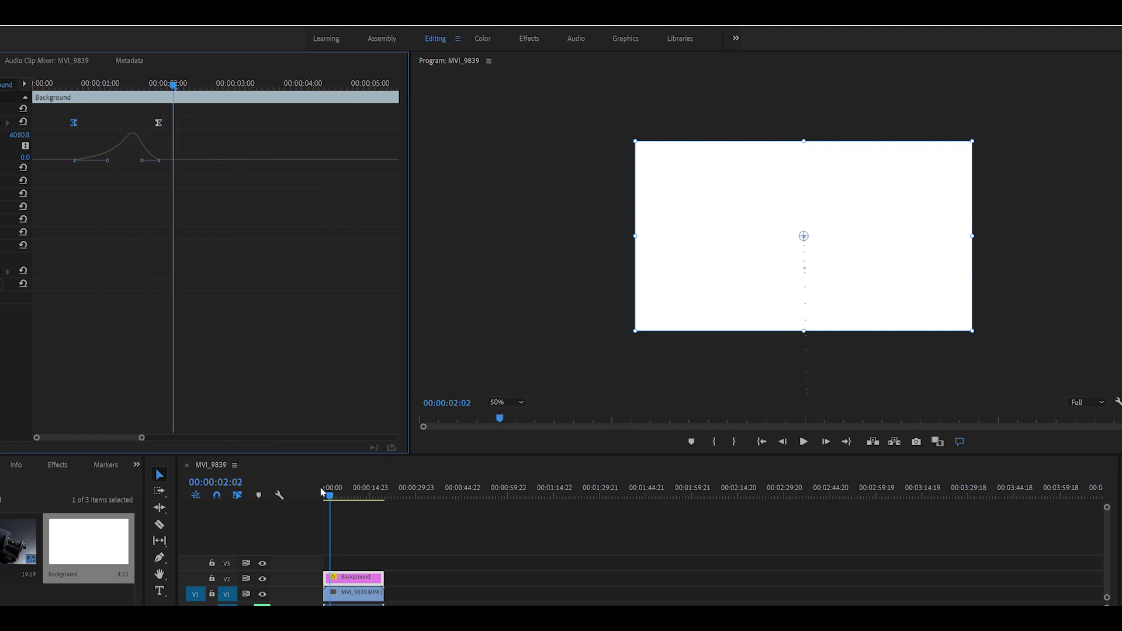